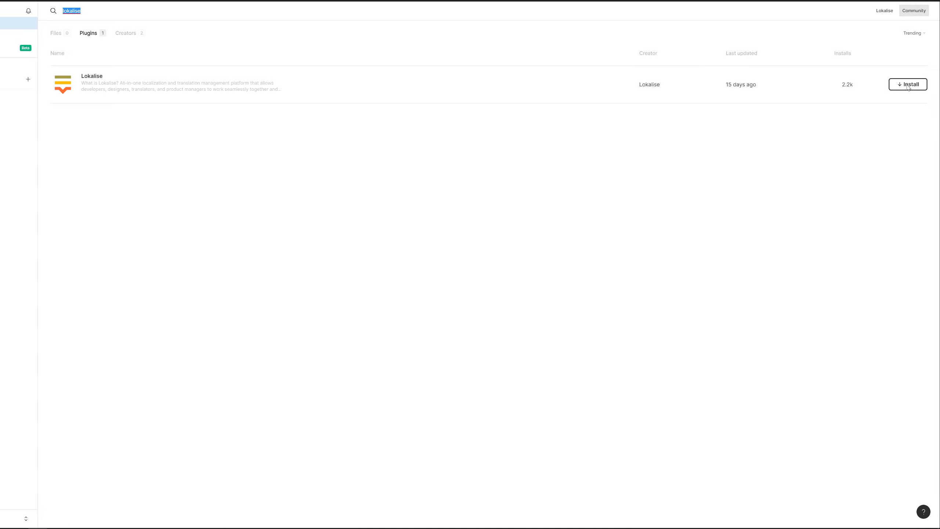
# Step: Install the Lokalise plugin from the Figma Community and run it in the Registration design file
pyautogui.click(913, 85)
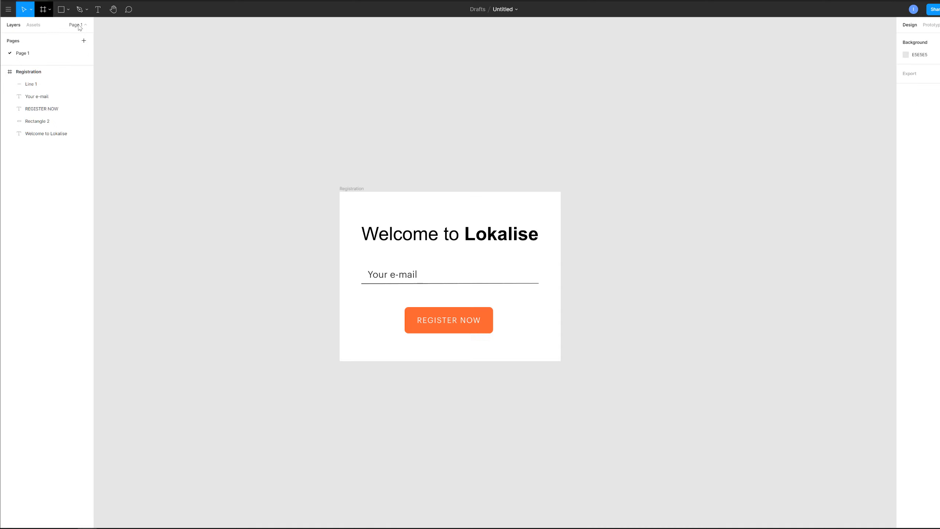
pyautogui.click(8, 9)
pyautogui.moveTo(39, 112)
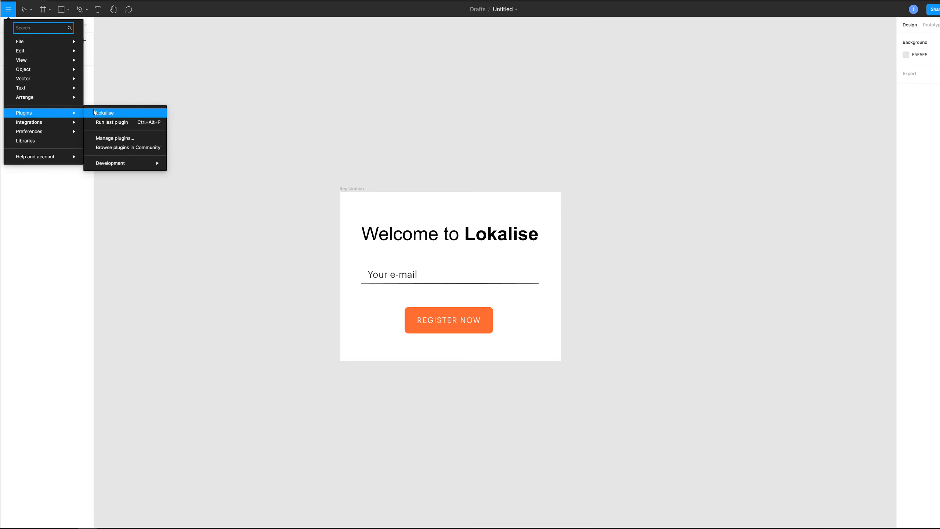
pyautogui.click(125, 113)
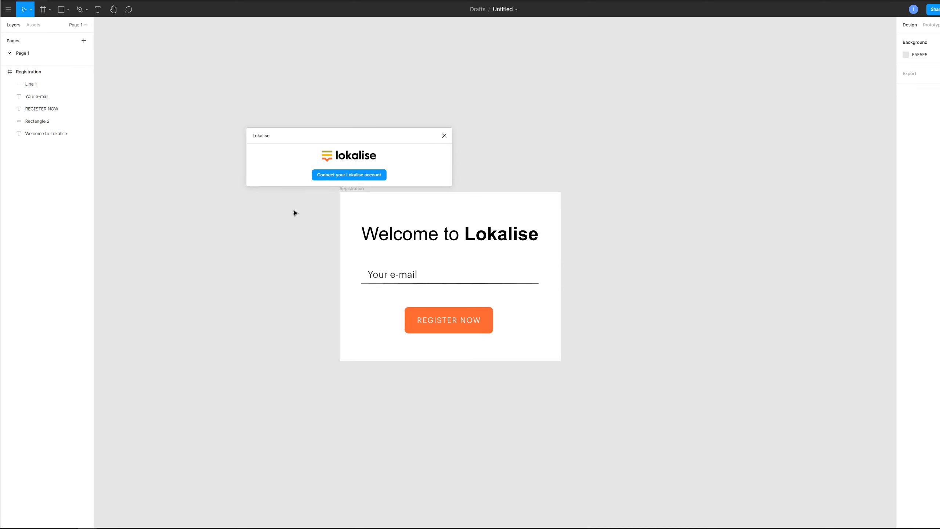
# Step: Connect the Lokalise account to the plugin and allow Figma to access its projects
pyautogui.click(342, 174)
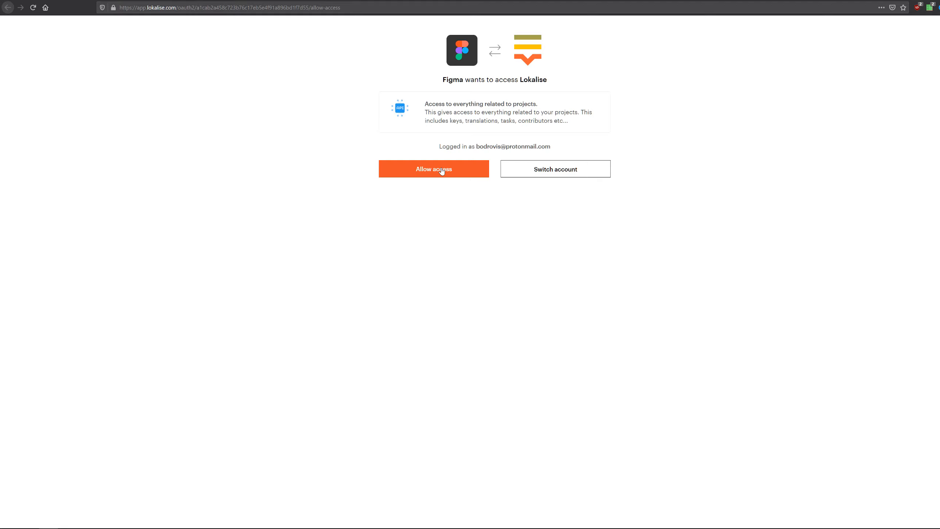
pyautogui.click(441, 170)
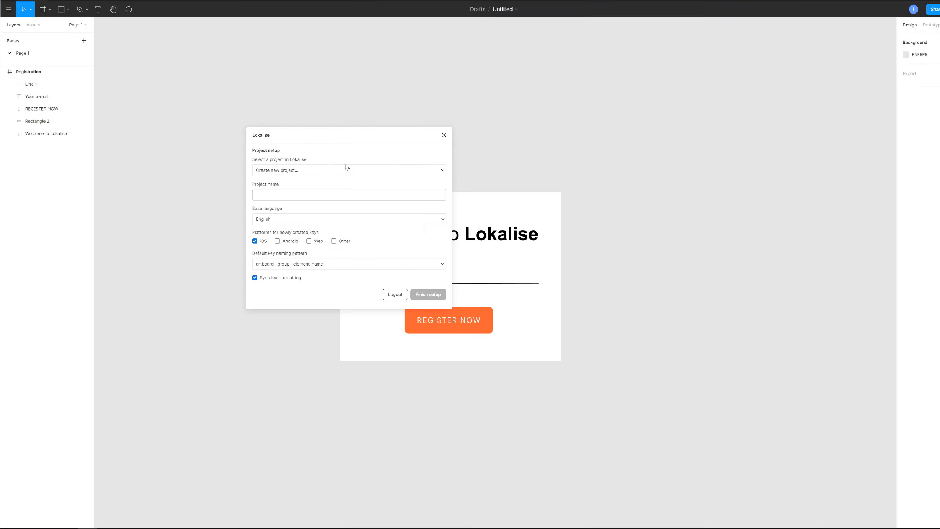
# Step: Set up a new Lokalise project named Figma Demo, keeping English as the base language
pyautogui.click(314, 170)
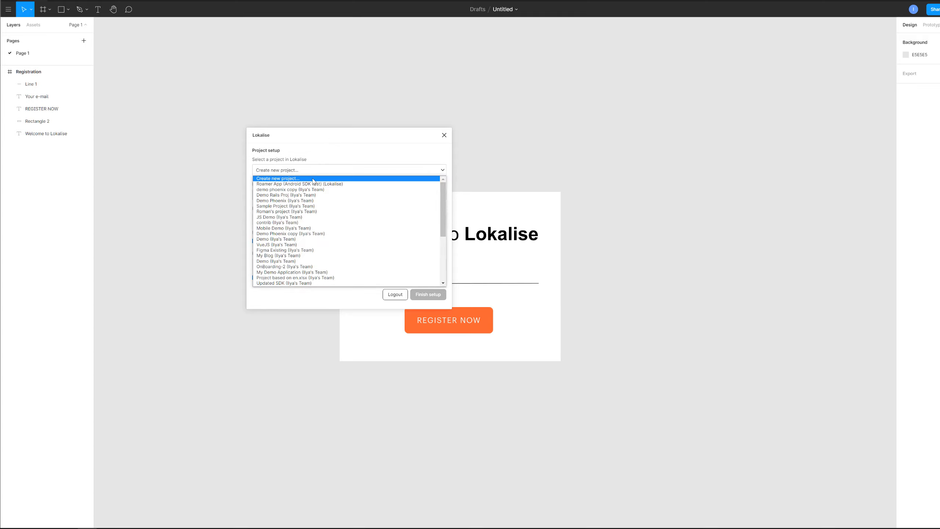
pyautogui.click(295, 178)
pyautogui.click(290, 193)
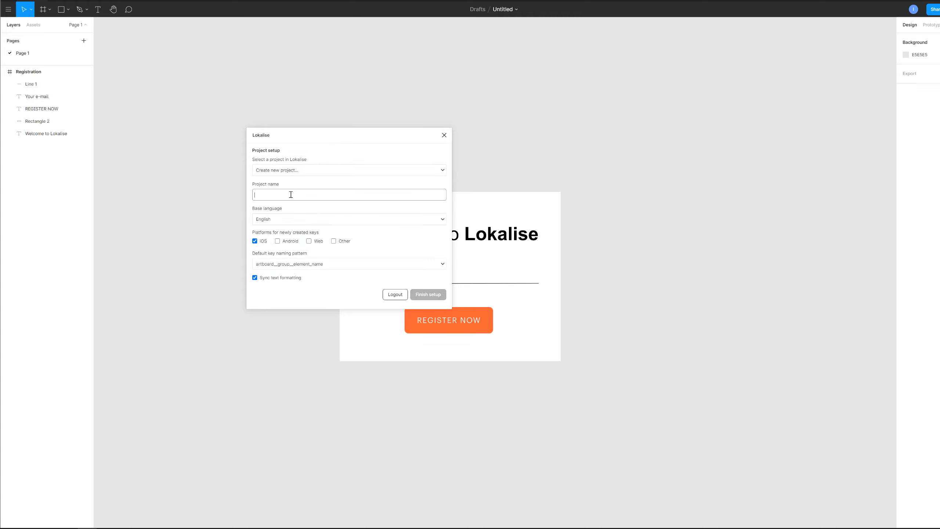
pyautogui.write('Figma Demo')
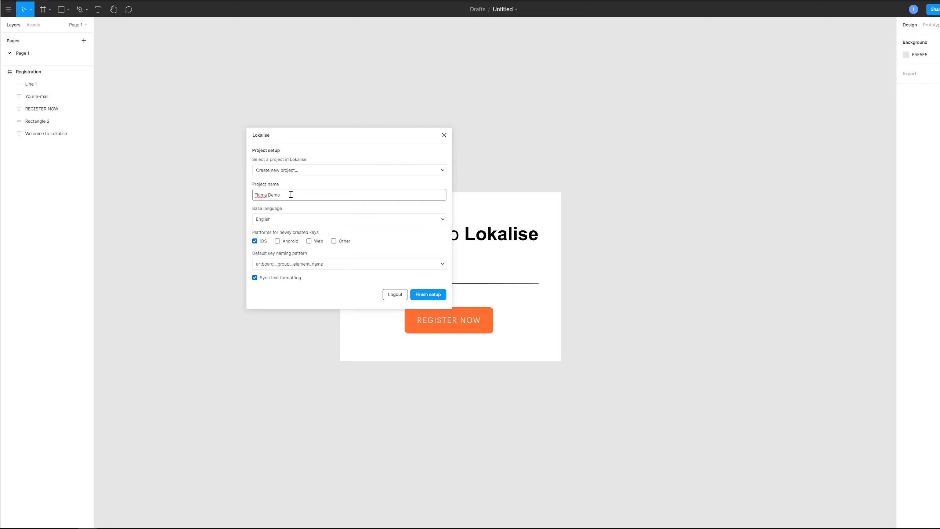
pyautogui.click(327, 220)
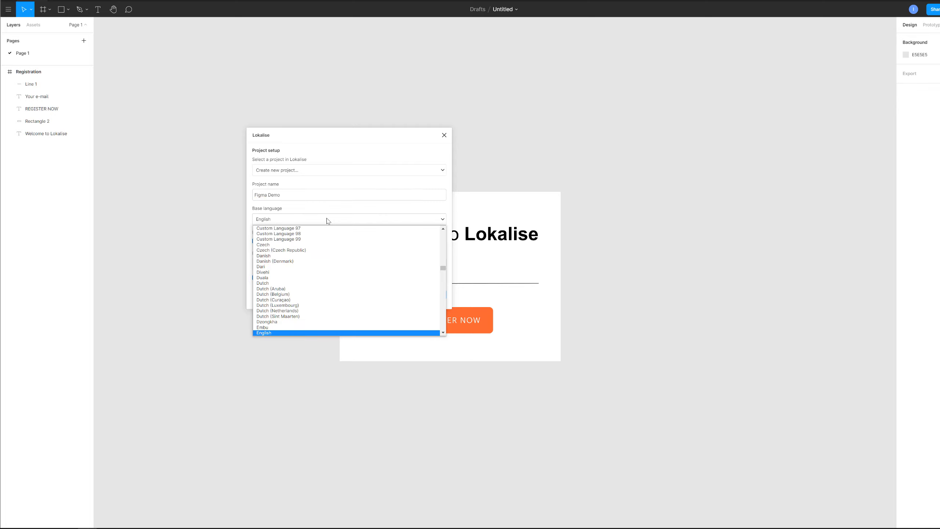
pyautogui.click(327, 221)
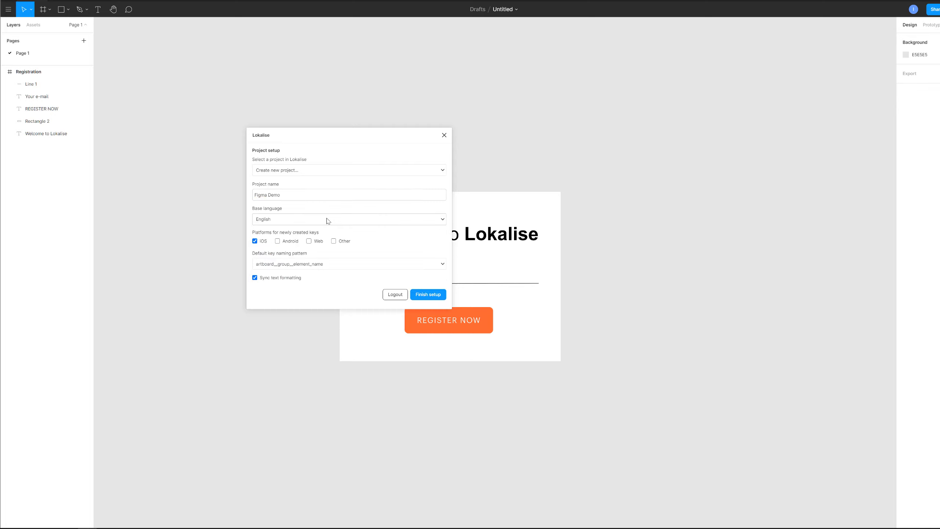
# Step: Set Web as the platform for new keys, keep the artboard__group__element_name pattern, and finish the project setup
pyautogui.click(309, 242)
pyautogui.click(350, 265)
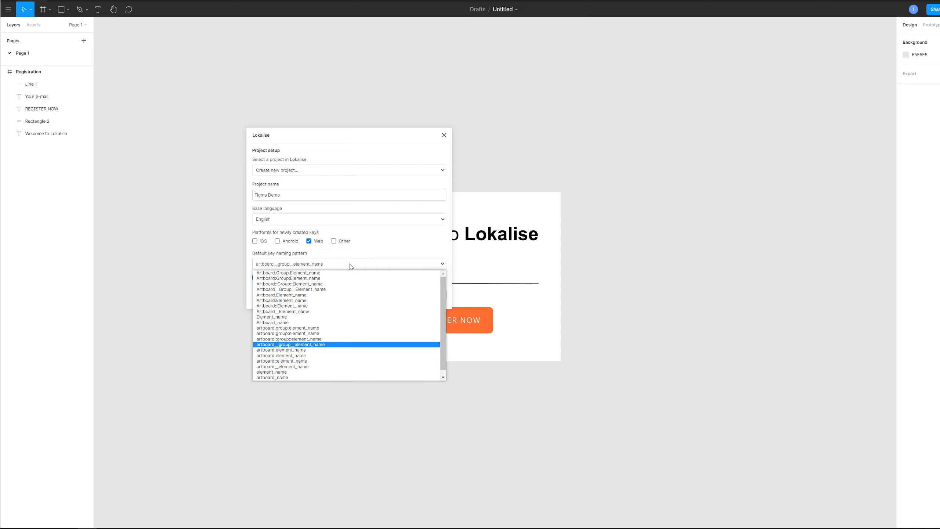
pyautogui.click(350, 266)
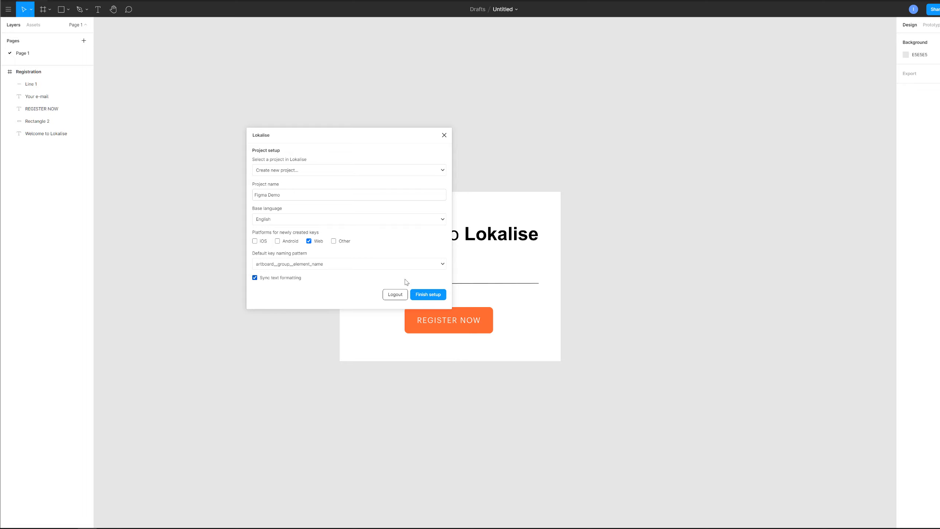
pyautogui.click(431, 299)
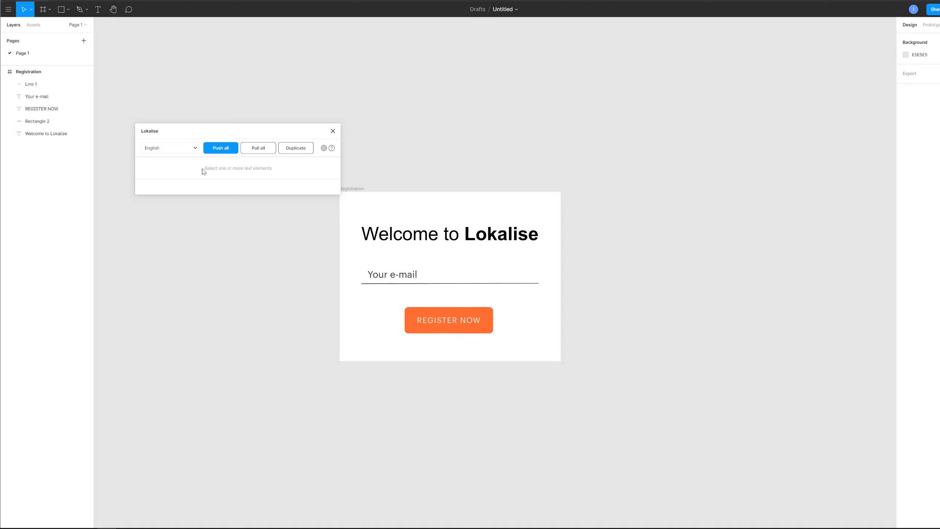
# Step: Check the plugin's language list and inspect the key names and character limits of the heading, e-mail and button texts
pyautogui.click(196, 151)
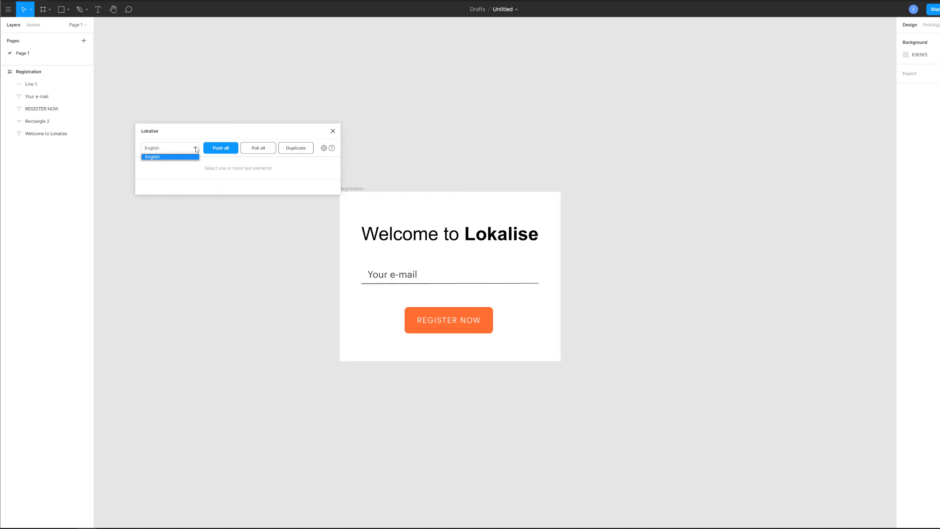
pyautogui.click(196, 149)
pyautogui.click(368, 227)
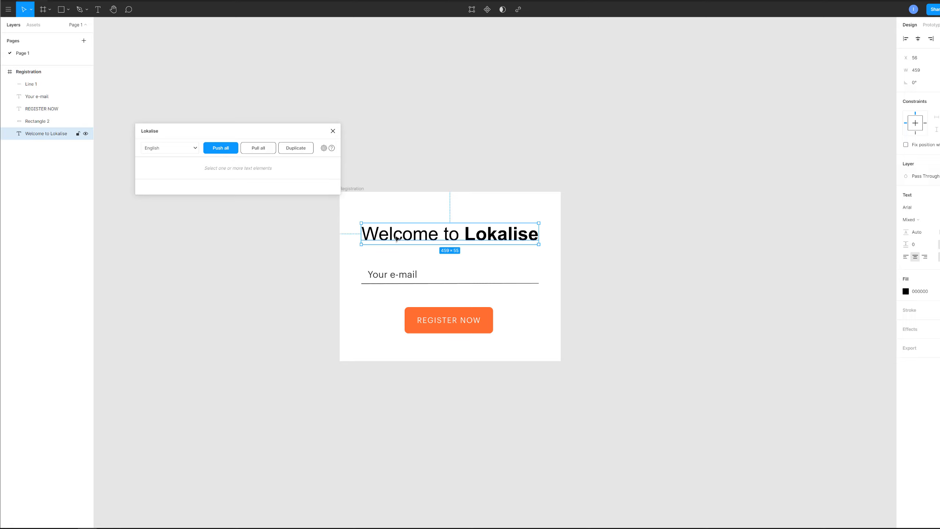
pyautogui.keyDown('shift'); pyautogui.click(402, 277); pyautogui.keyUp('shift')
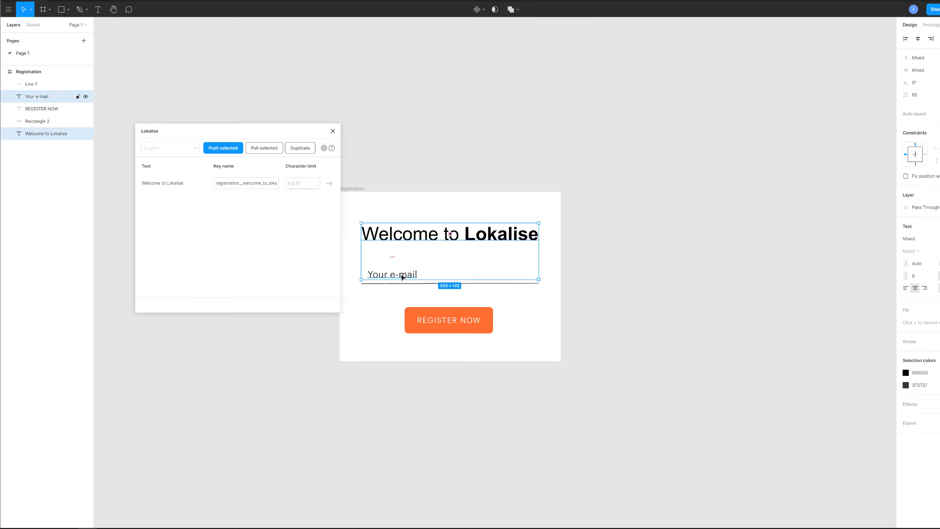
pyautogui.keyDown('shift'); pyautogui.click(436, 322); pyautogui.keyUp('shift')
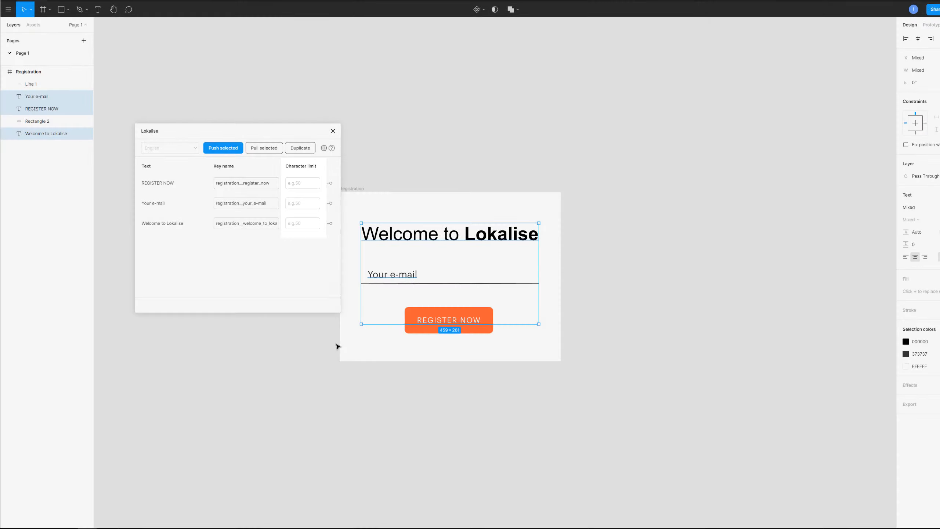
pyautogui.click(335, 344)
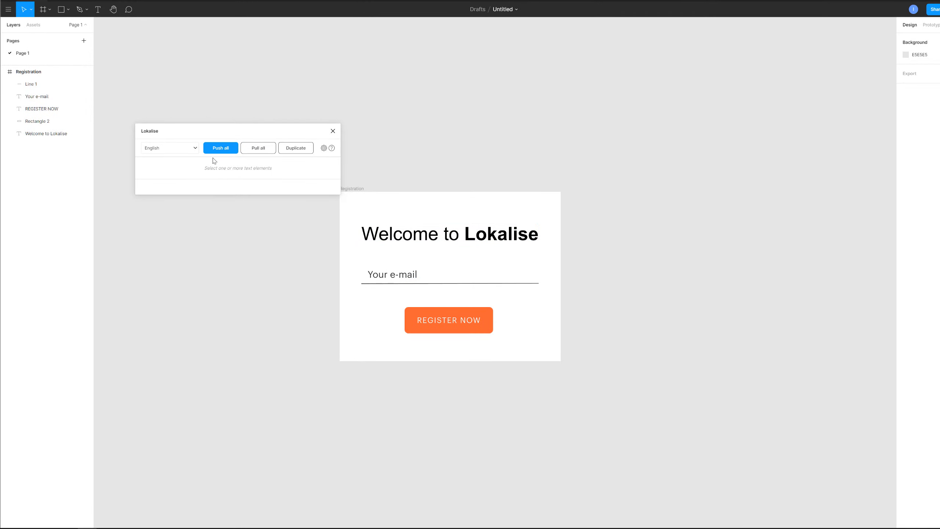
# Step: Push all English texts to Lokalise with new keys tagged figma_demo and screenshot updating turned off
pyautogui.click(220, 148)
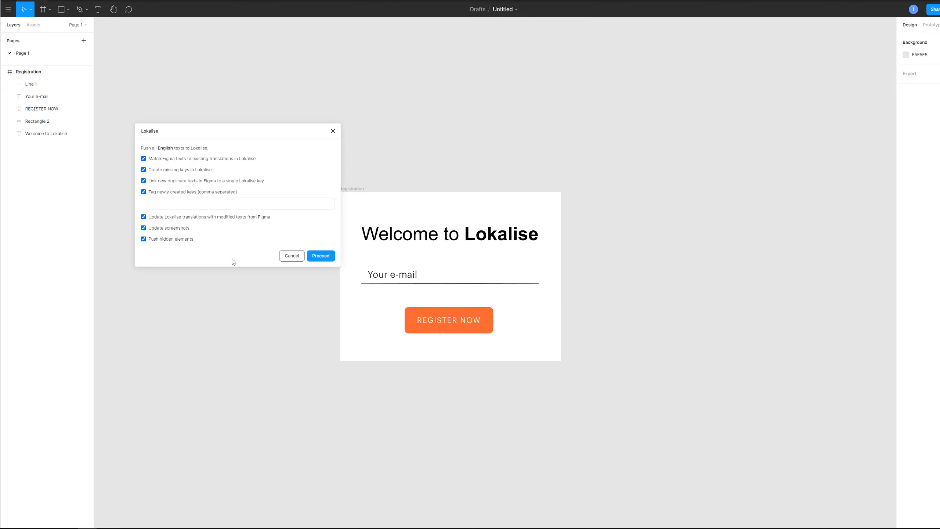
pyautogui.click(217, 205)
pyautogui.write('figma_d')
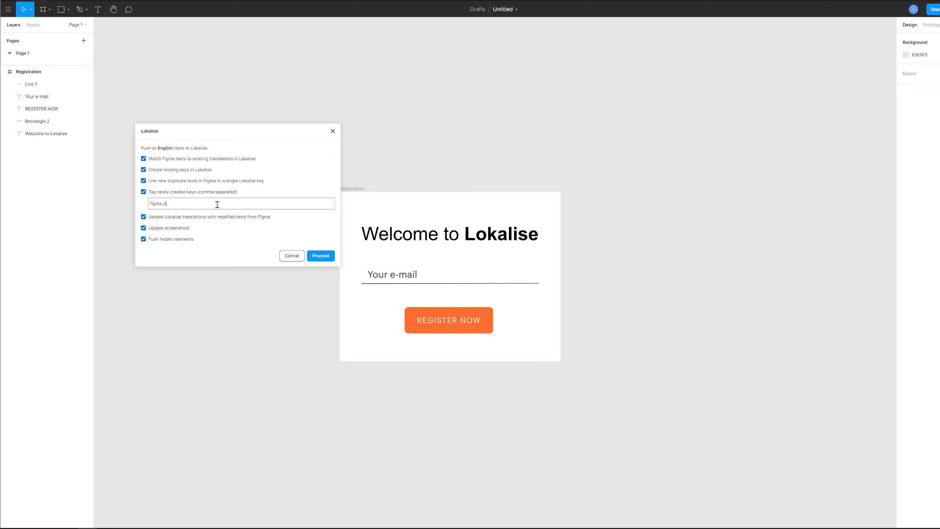
pyautogui.write('emo')
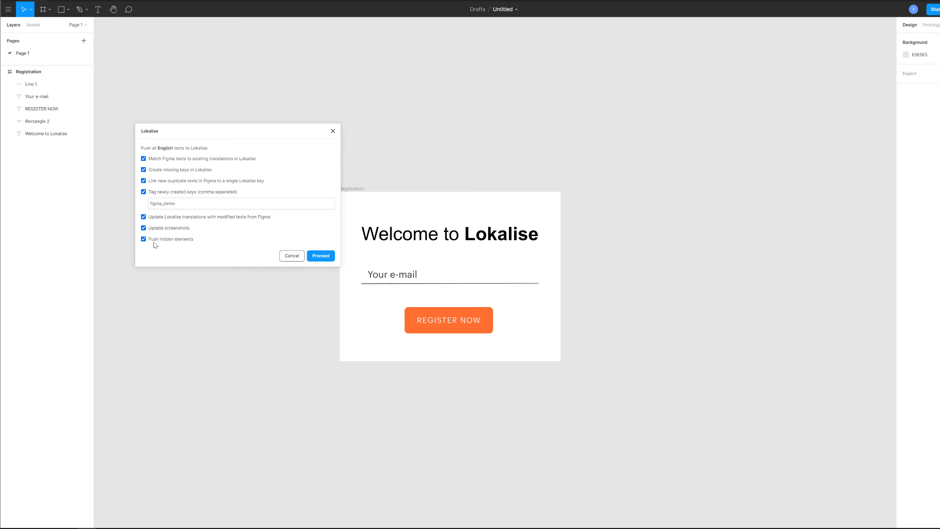
pyautogui.click(143, 227)
pyautogui.click(320, 256)
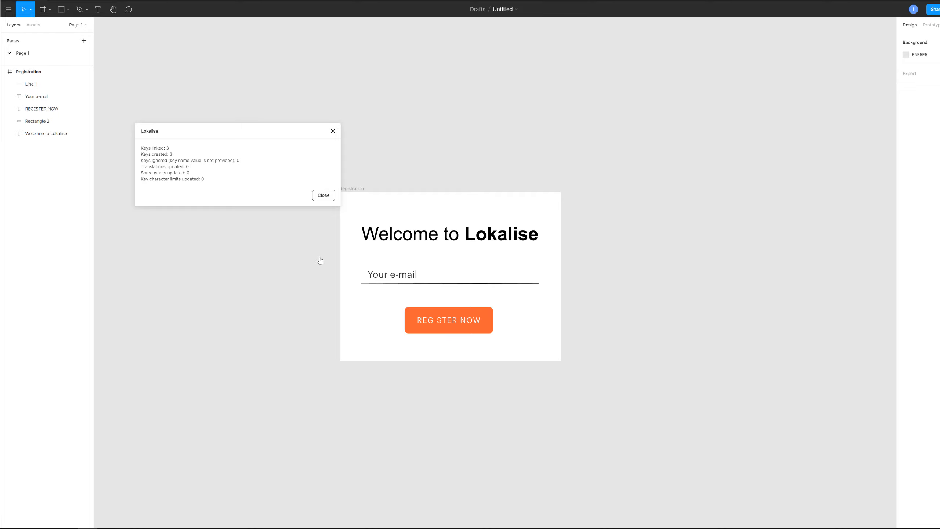
pyautogui.click(323, 196)
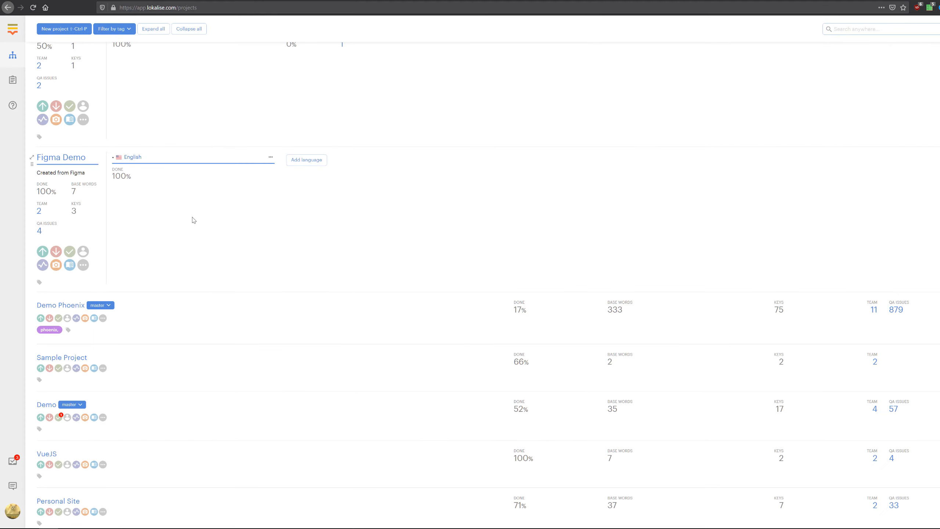
# Step: Open the Figma Demo project in Lokalise and add Russian (ru) as a language
pyautogui.click(74, 159)
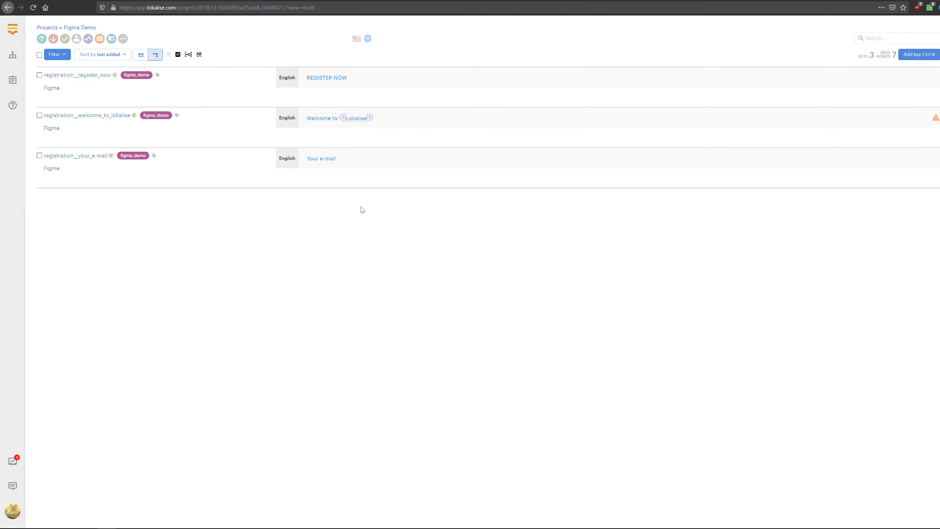
pyautogui.click(368, 38)
pyautogui.write('rus')
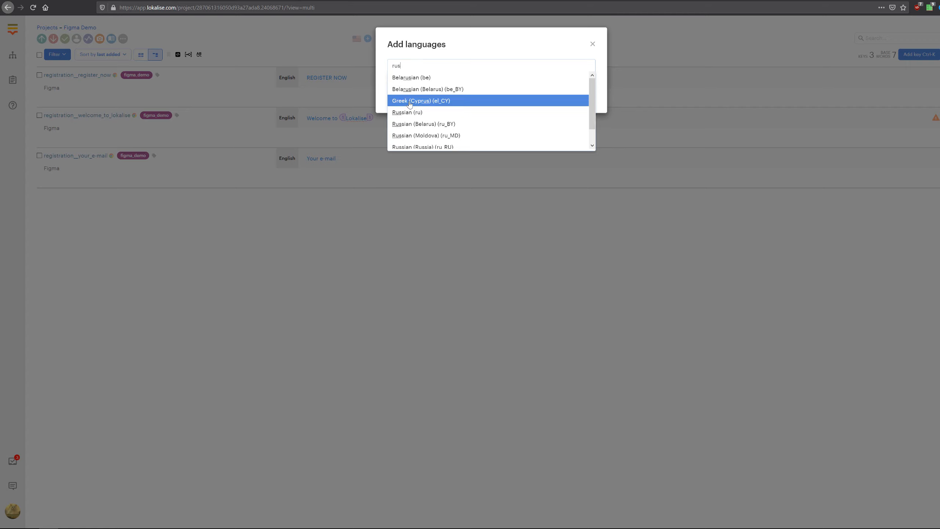
pyautogui.click(407, 112)
pyautogui.click(583, 94)
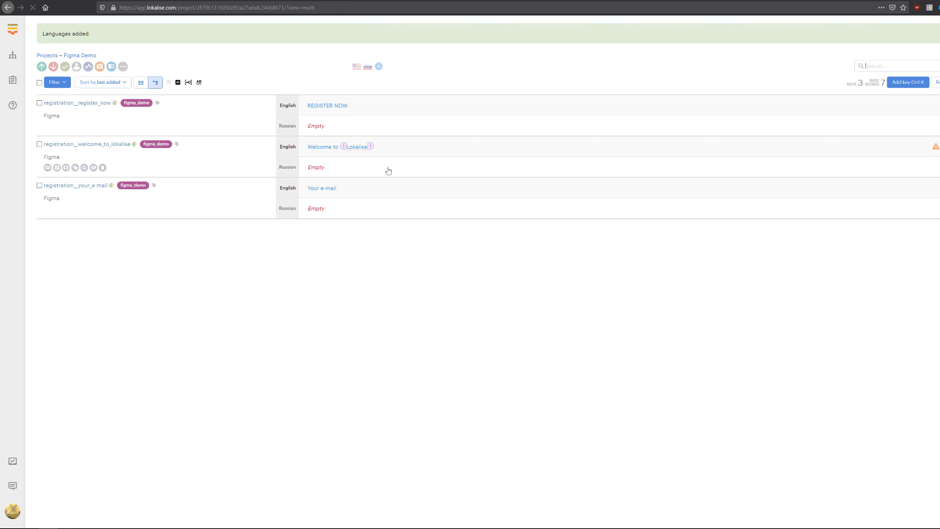
# Step: Fill the Russian translation of REGISTER NOW with the suggestion ЗАРЕГИСТРИРУЙТЕСЬ СЕЙЧАС and save it
pyautogui.click(320, 127)
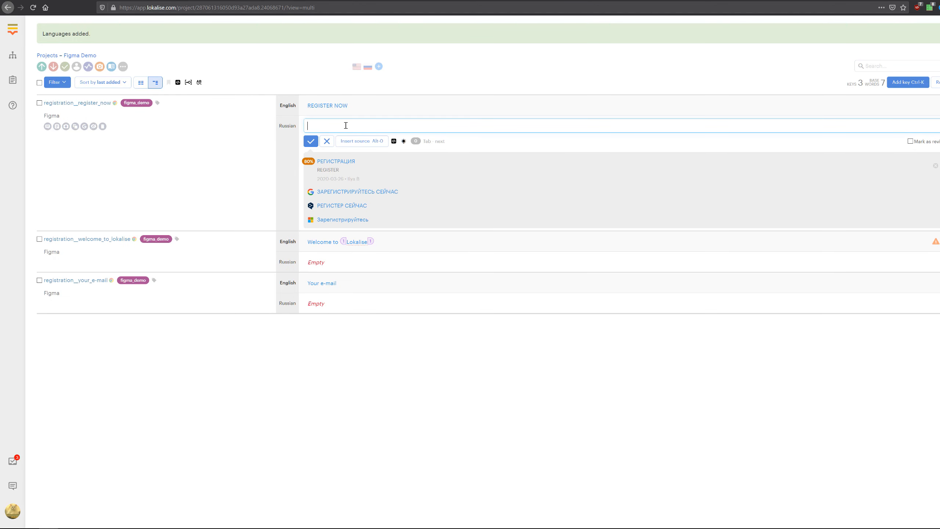
pyautogui.click(402, 192)
pyautogui.click(311, 141)
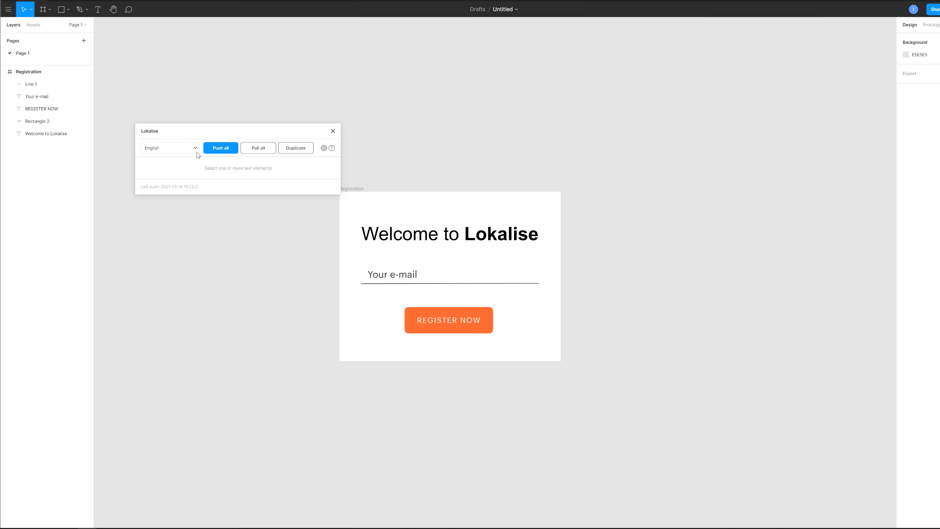
# Step: Switch back to Figma and pull all Russian translations into the design
pyautogui.click(195, 151)
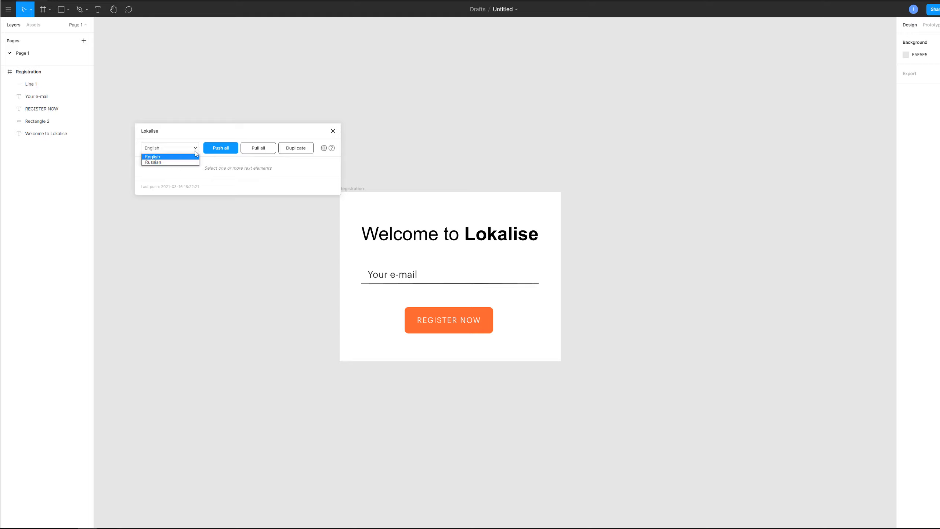
pyautogui.click(173, 162)
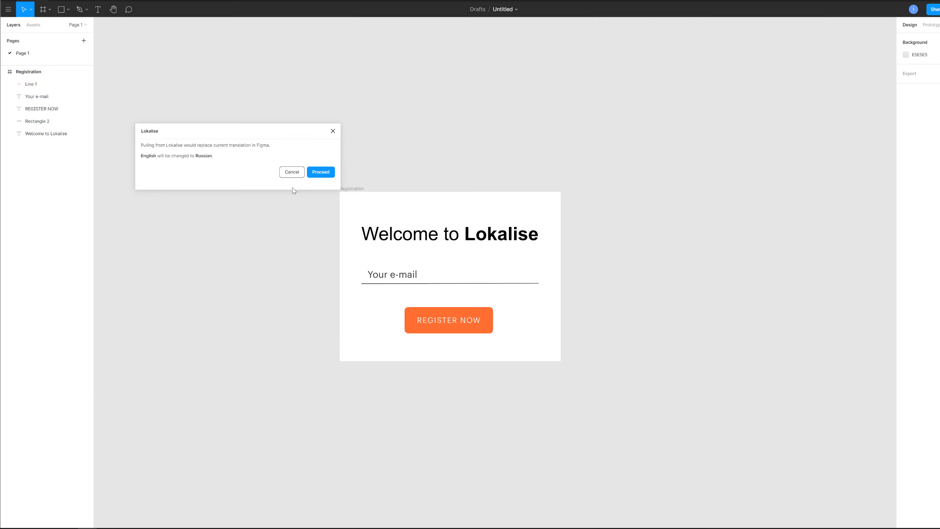
pyautogui.click(320, 177)
# Step: Narrow the Russian heading's text box so it wraps onto two lines within the frame, and move it up
pyautogui.click(321, 234)
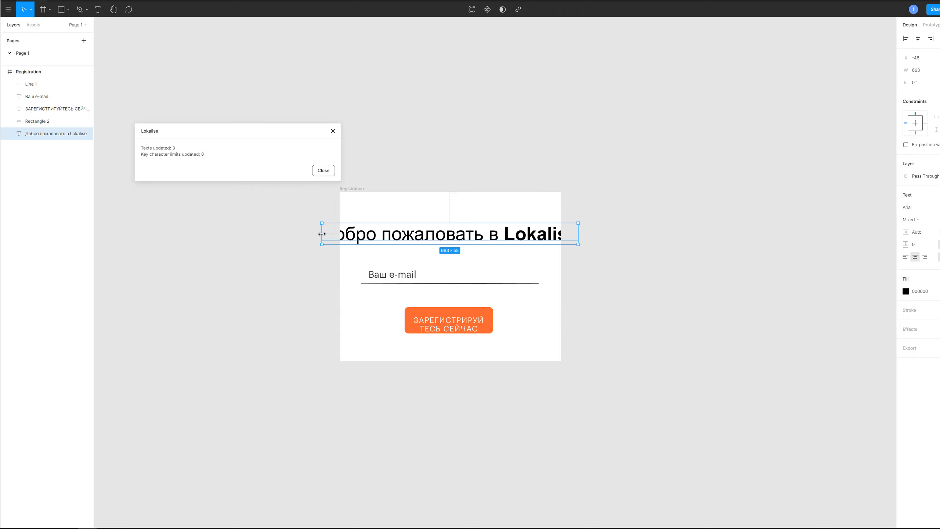
pyautogui.moveTo(322, 233); pyautogui.dragTo(354, 232)
pyautogui.moveTo(577, 247); pyautogui.dragTo(553, 248)
pyautogui.moveTo(467, 233)
pyautogui.mouseDown()
pyautogui.moveTo(467, 204)
pyautogui.moveTo(462, 218)
pyautogui.mouseUp()
# Step: Adjust the Russian button label's position and text box so both lines fit inside the orange button
pyautogui.click(463, 321)
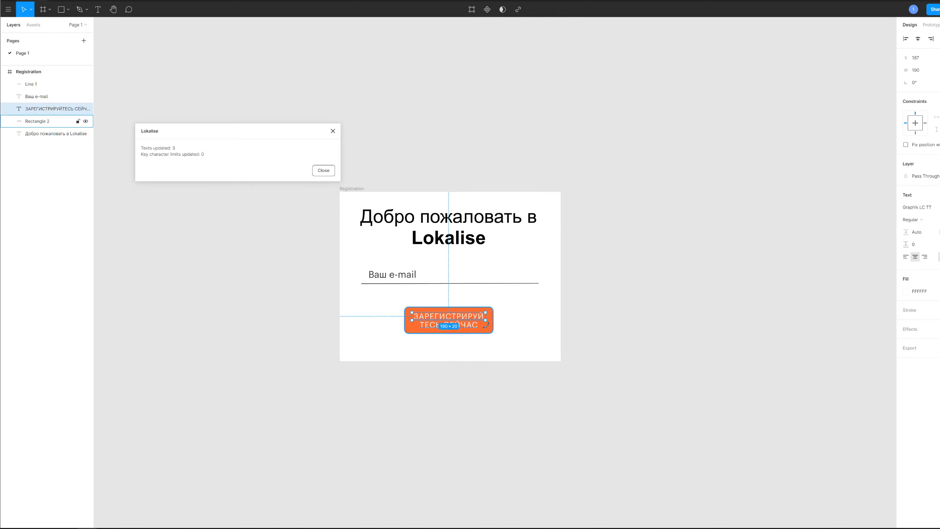
pyautogui.moveTo(485, 320); pyautogui.dragTo(488, 329)
pyautogui.click(365, 323)
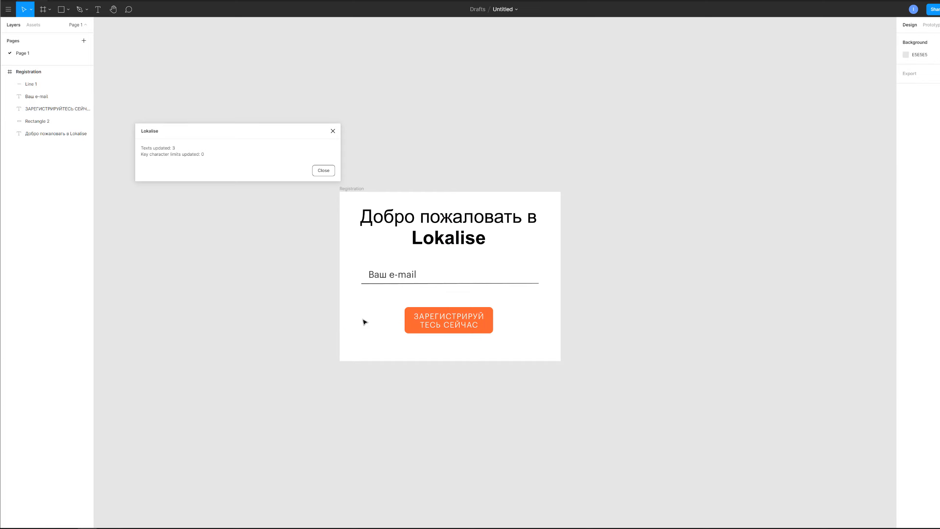
# Step: Dismiss the pull summary and pull all English texts back into the design
pyautogui.click(323, 170)
pyautogui.click(200, 152)
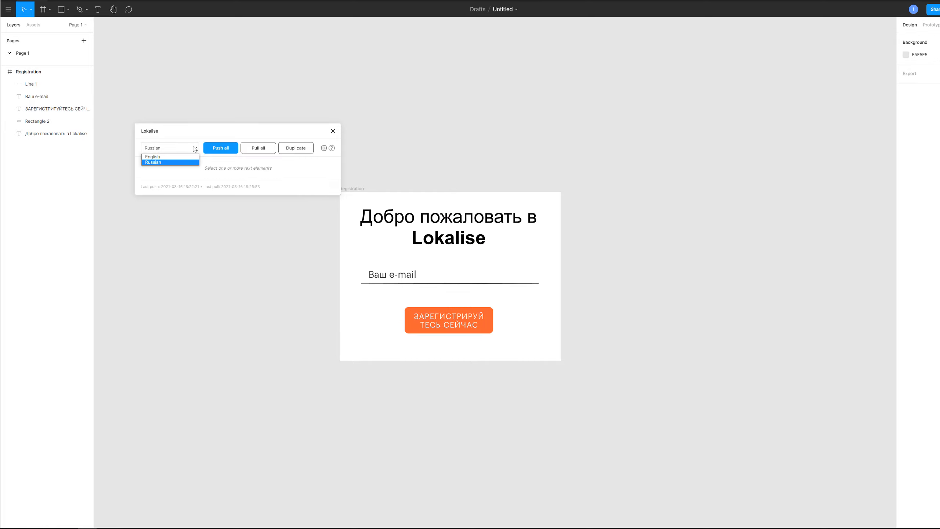
pyautogui.click(180, 162)
pyautogui.click(326, 173)
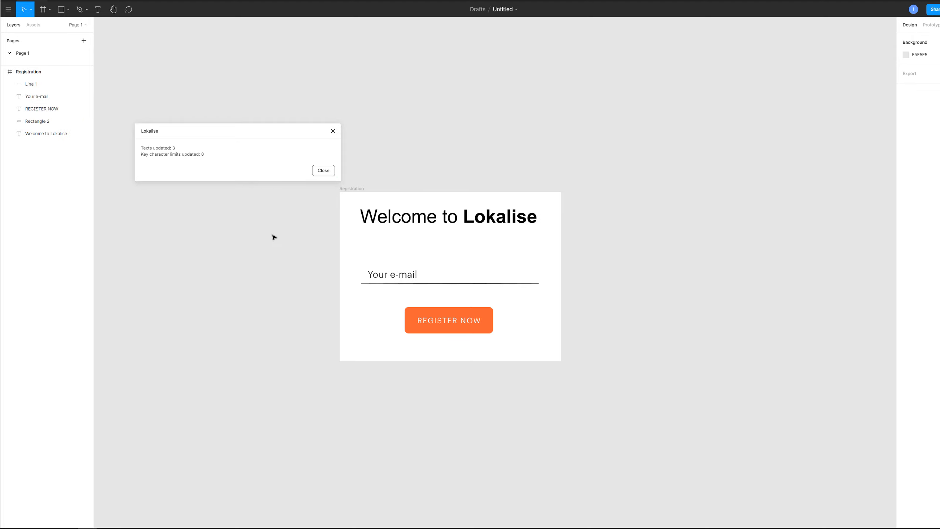
# Step: Dismiss the summary of the English text pull
pyautogui.click(320, 172)
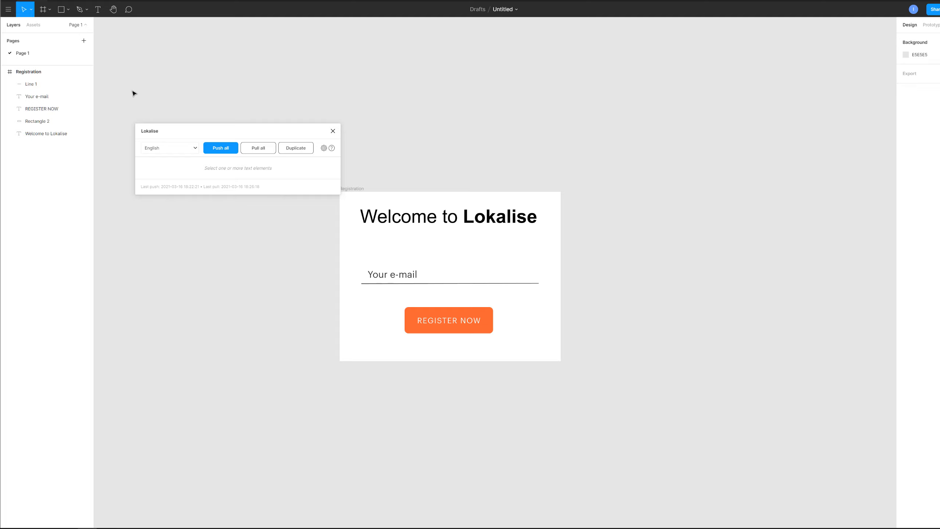
# Step: Try out a nested frame inside the Registration frame, resized to 103 × 166, and delete it
pyautogui.click(48, 10)
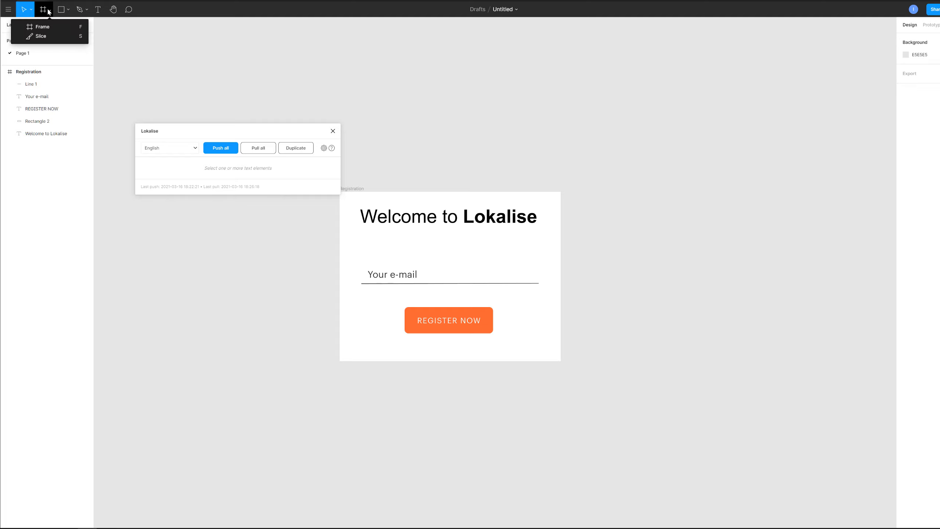
pyautogui.click(61, 31)
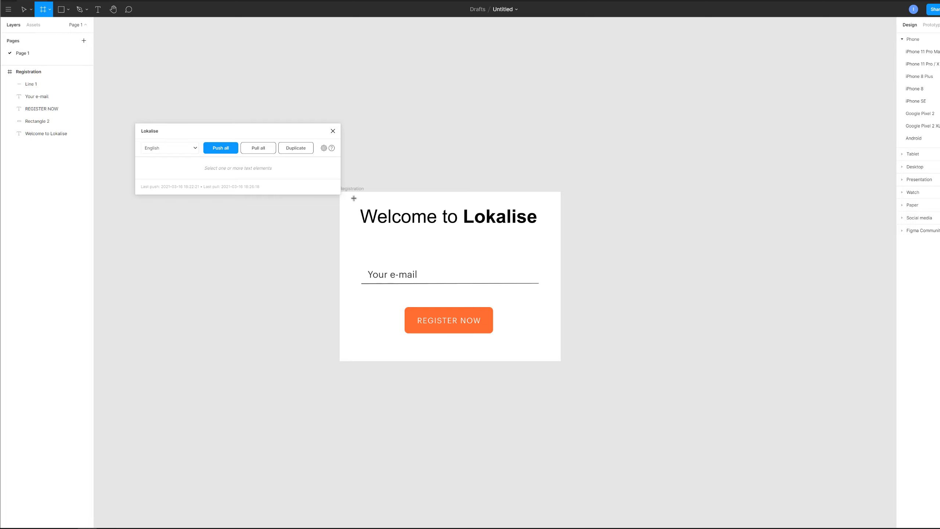
pyautogui.moveTo(348, 198); pyautogui.dragTo(545, 349)
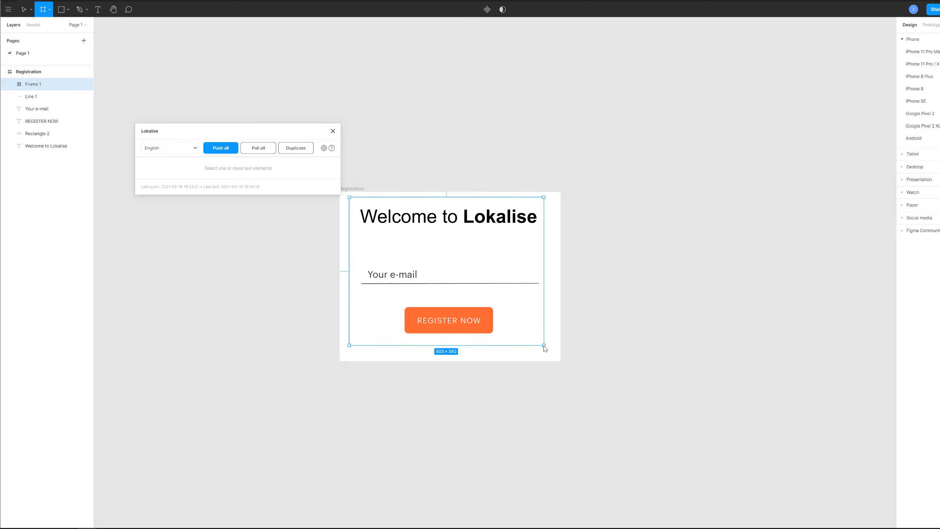
pyautogui.moveTo(545, 348); pyautogui.dragTo(387, 137)
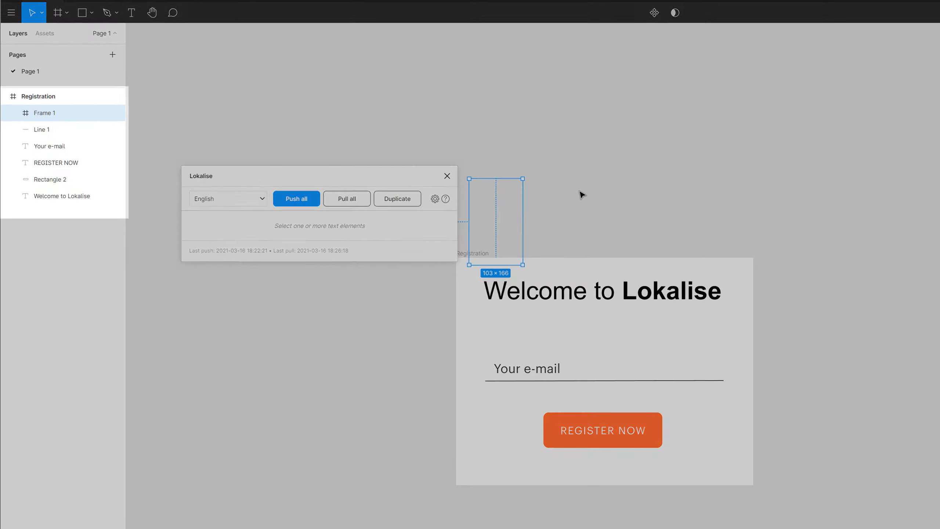
pyautogui.click(582, 194)
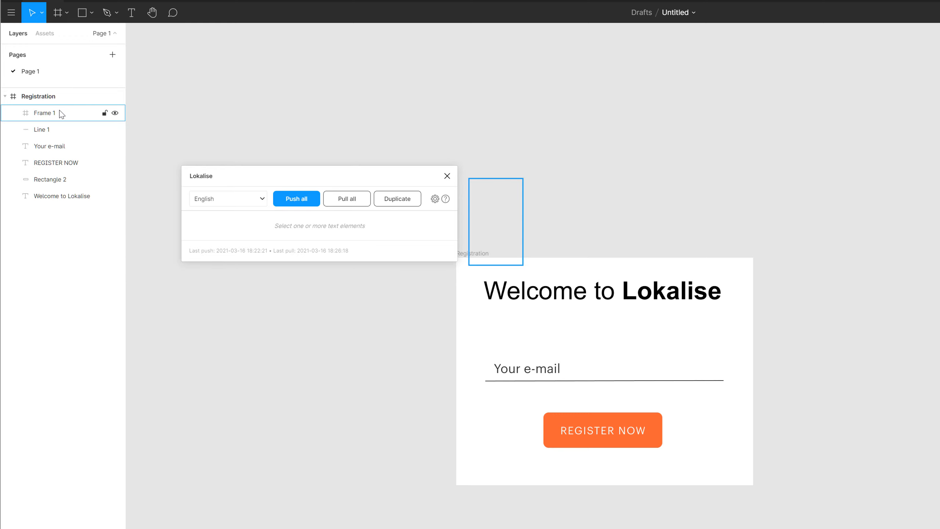
pyautogui.rightClick(55, 115)
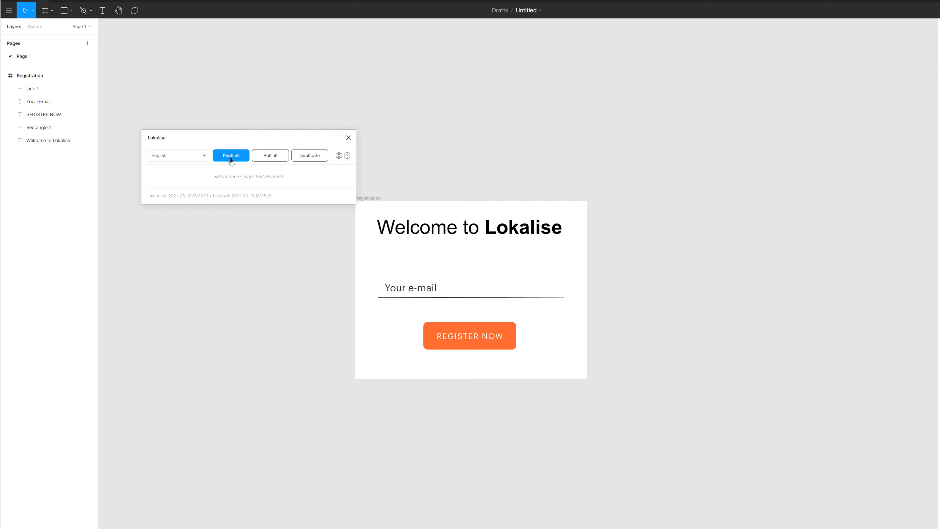
# Step: Push all English texts to Lokalise with the Update screenshots option enabled
pyautogui.click(232, 161)
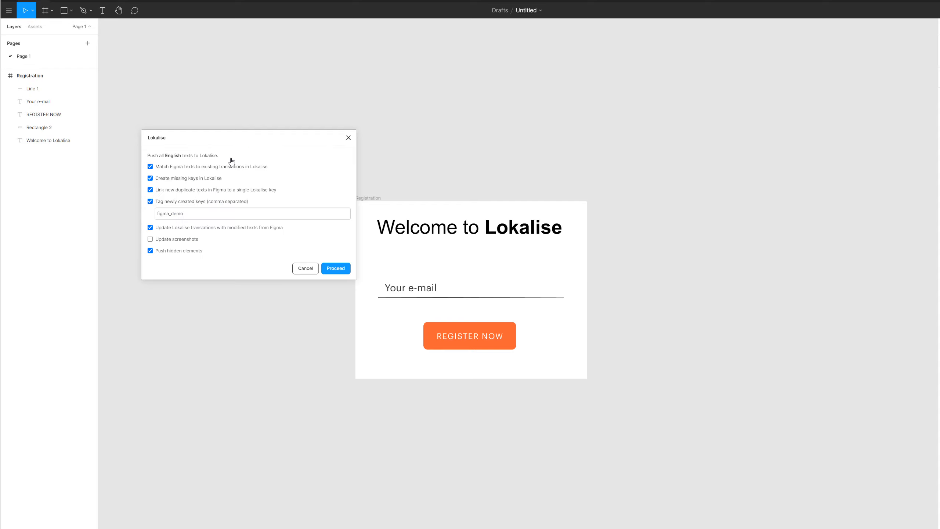
pyautogui.click(151, 239)
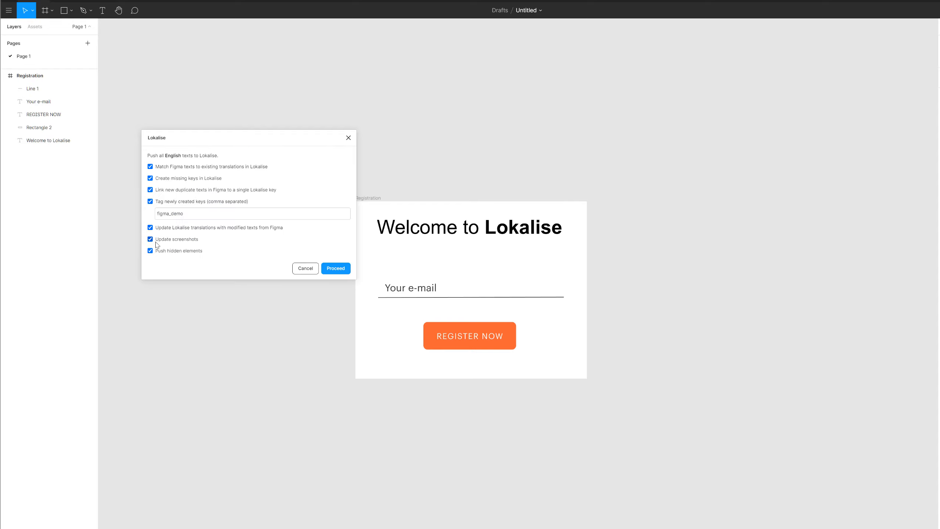
pyautogui.click(342, 275)
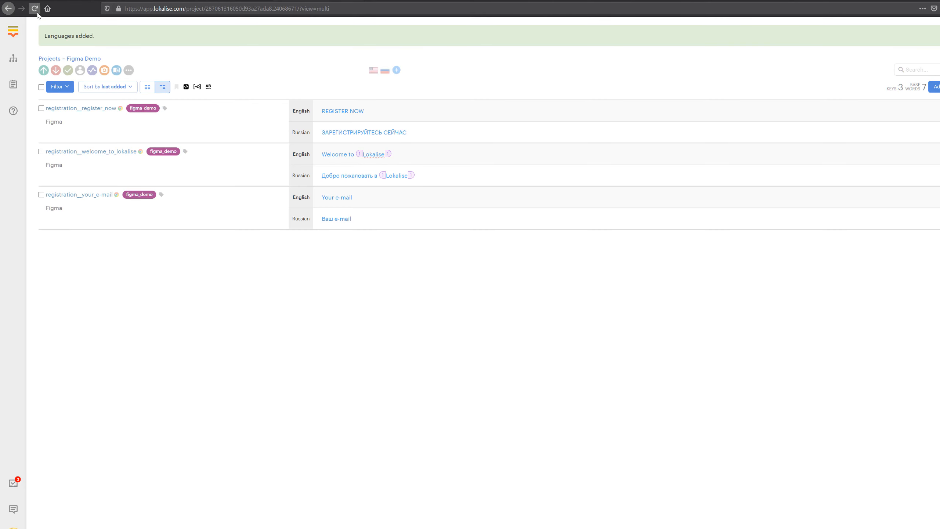
# Step: Reload the Figma Demo project in Lokalise and examine the screenshot attached to the registration__register_now key
pyautogui.click(37, 13)
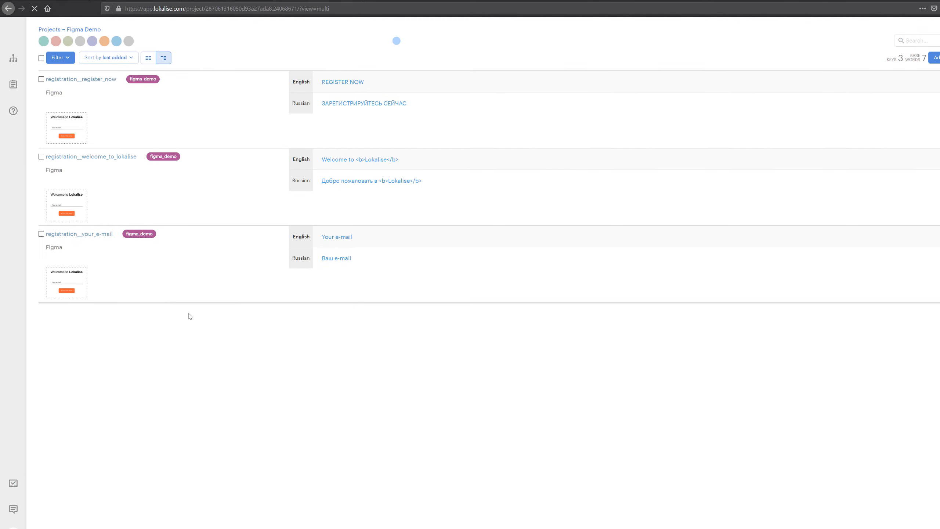
pyautogui.moveTo(149, 120)
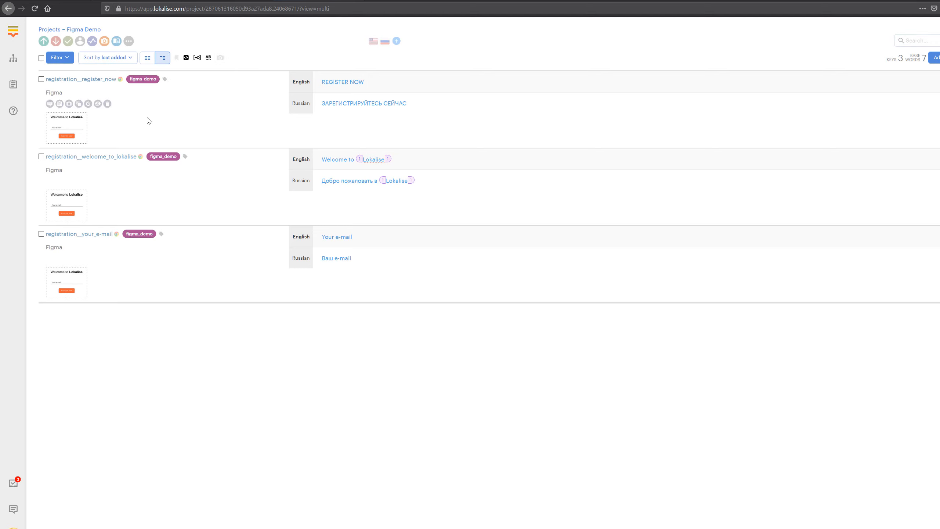
pyautogui.click(77, 129)
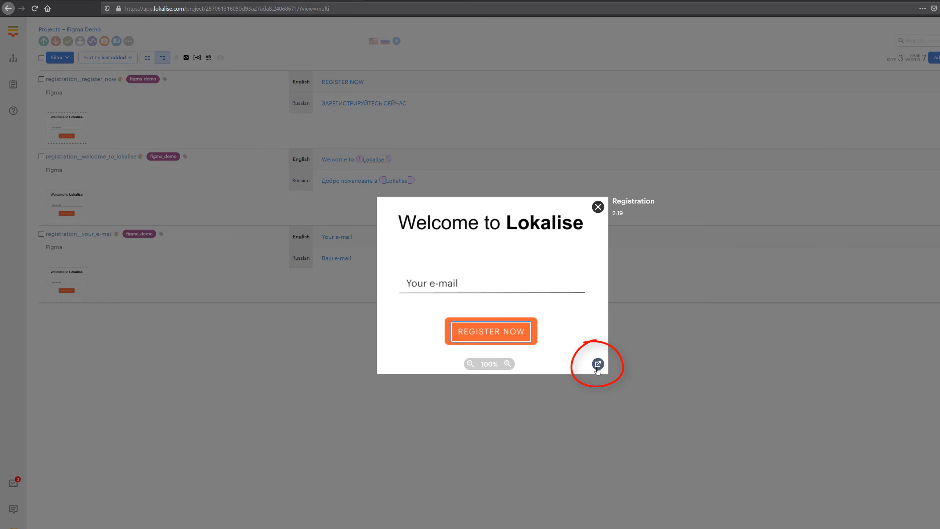
pyautogui.click(598, 207)
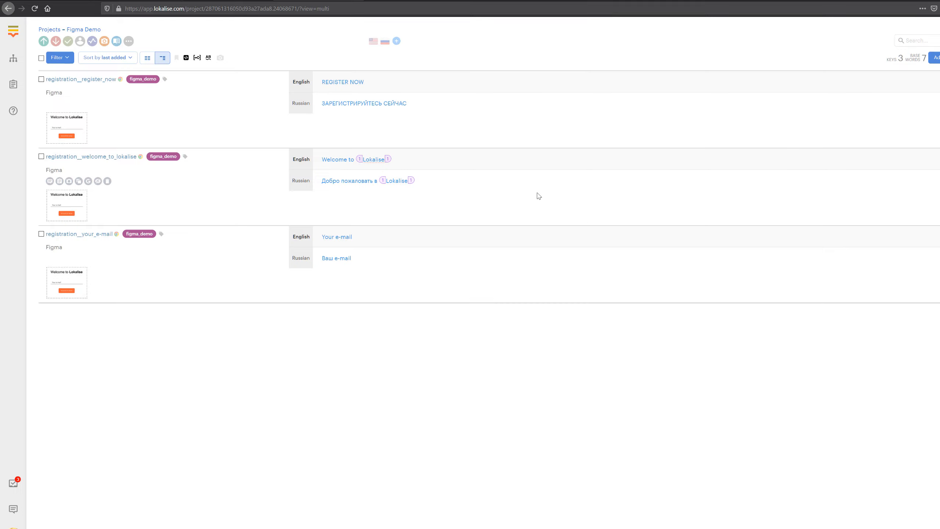
# Step: In the project's Registration screenshot, enlarge the area linked to the registration__welcome_to_lokalise key and save its coordinates
pyautogui.click(104, 41)
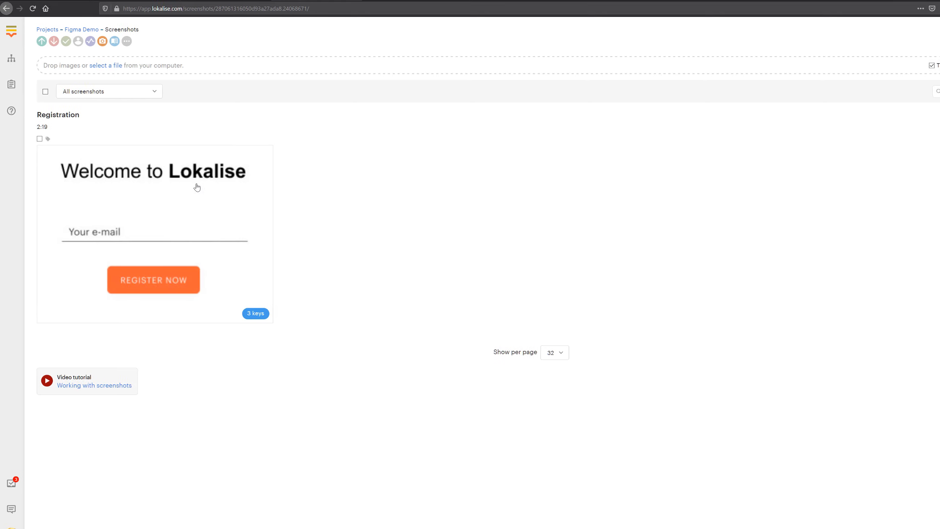
pyautogui.click(195, 184)
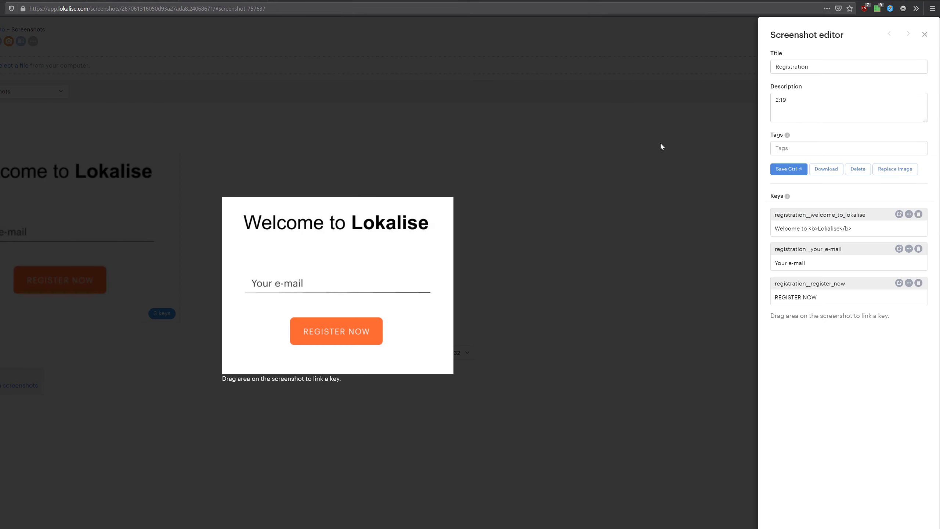
pyautogui.click(908, 215)
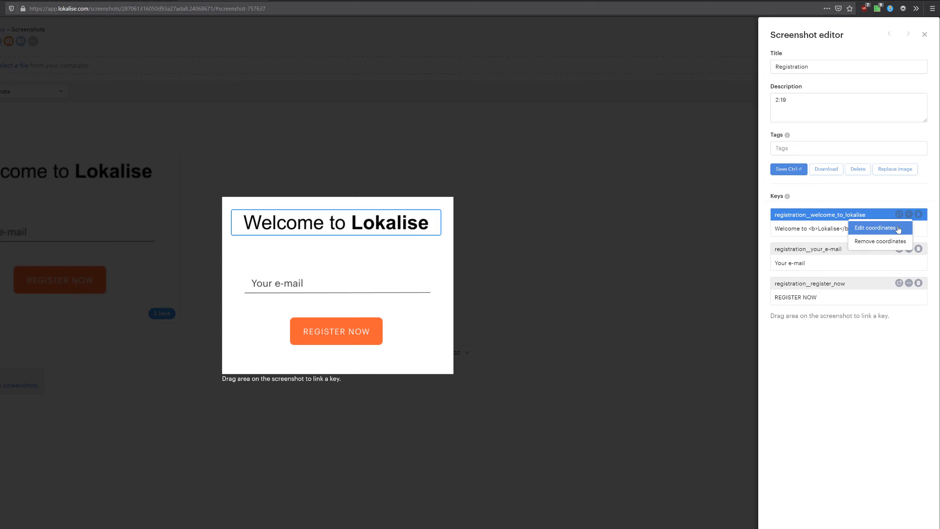
pyautogui.click(898, 229)
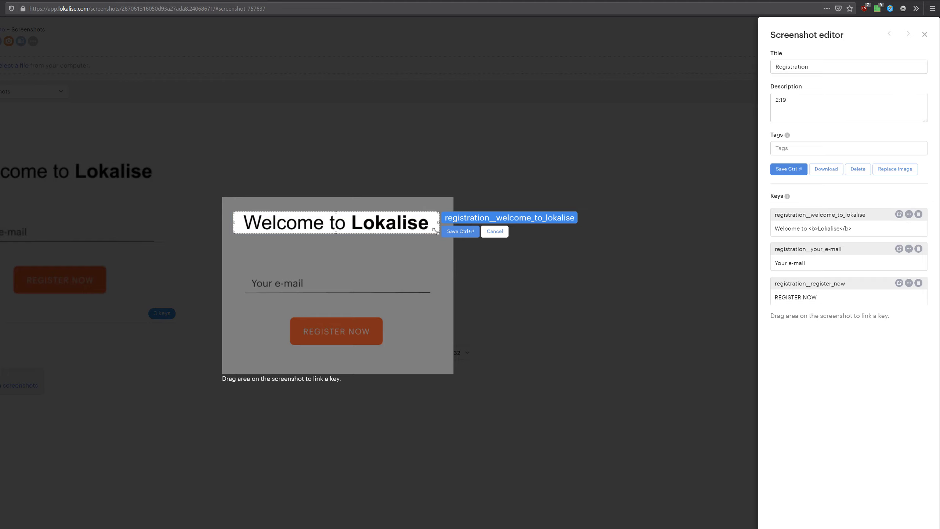
pyautogui.moveTo(436, 230); pyautogui.dragTo(442, 244)
pyautogui.moveTo(439, 212); pyautogui.dragTo(443, 207)
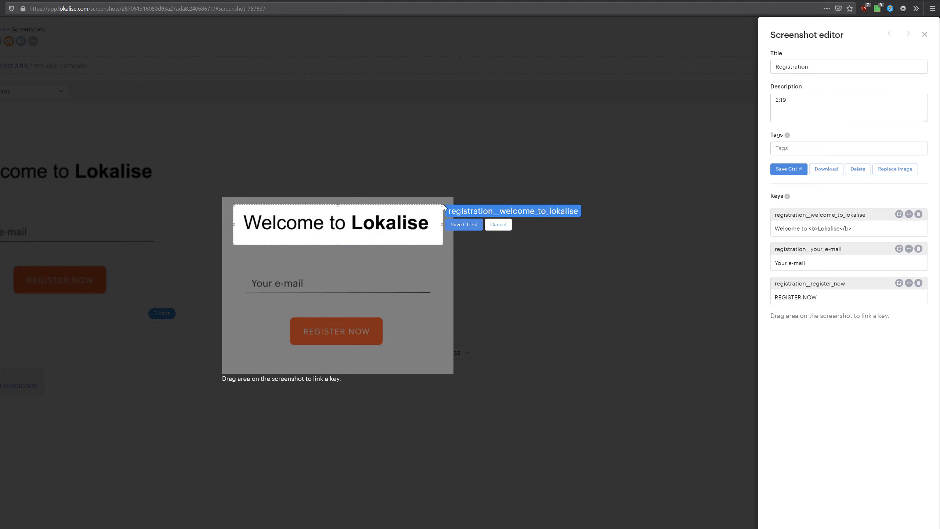
pyautogui.click(467, 229)
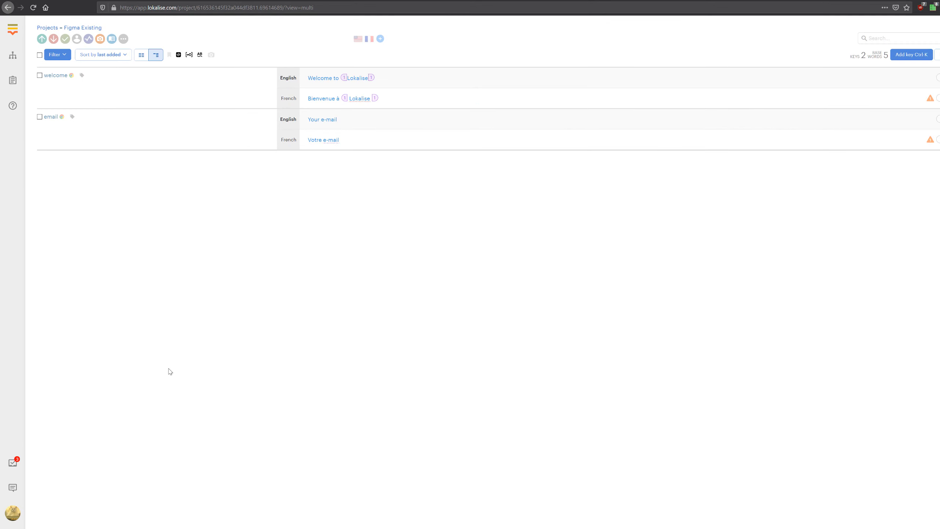
# Step: Switch back to Figma and disconnect the Figma Demo project in the Lokalise plugin settings
pyautogui.click(87, 528)
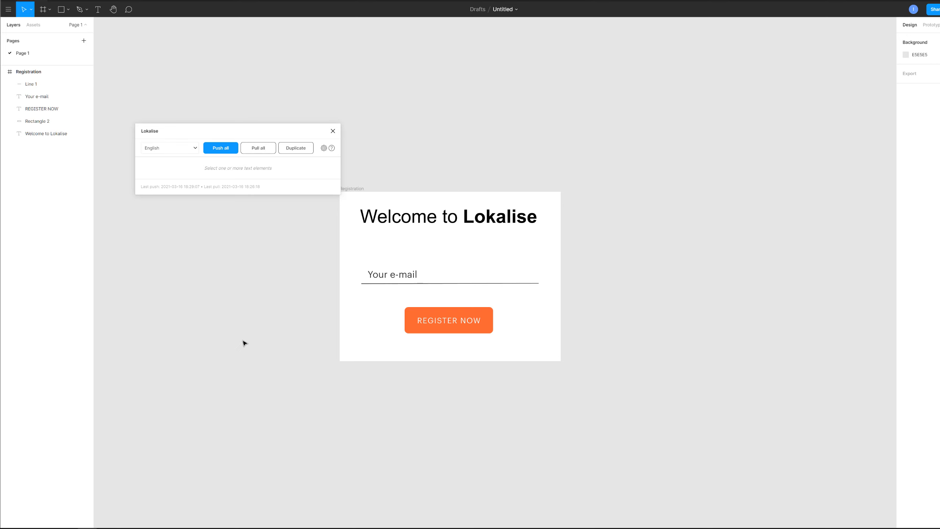
pyautogui.click(325, 148)
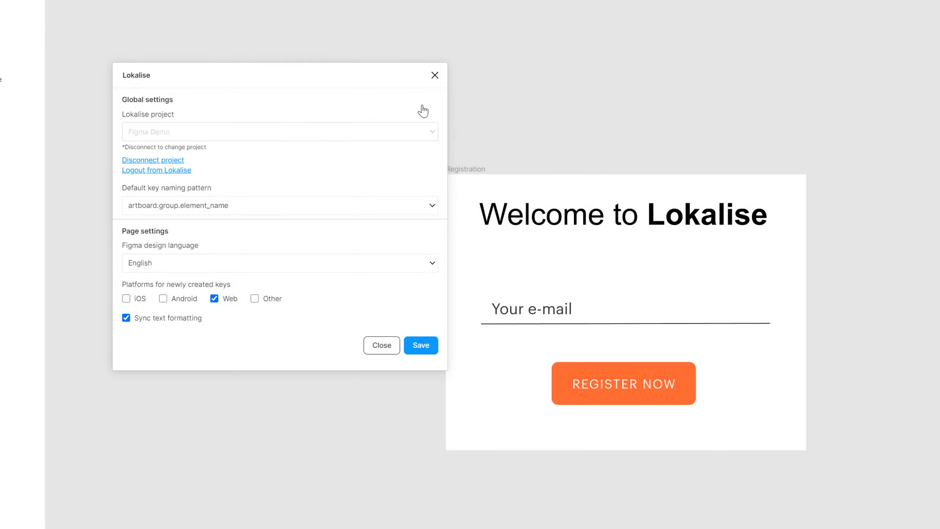
pyautogui.click(180, 161)
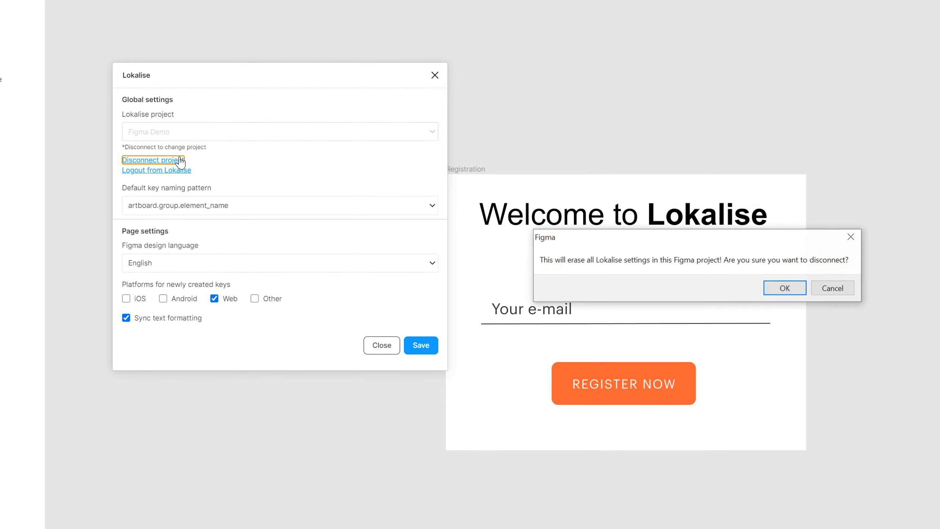
pyautogui.click(786, 291)
# Step: Connect the plugin to the Figma Existing project, adding Web as a platform for newly created keys, and finish the setup
pyautogui.click(235, 132)
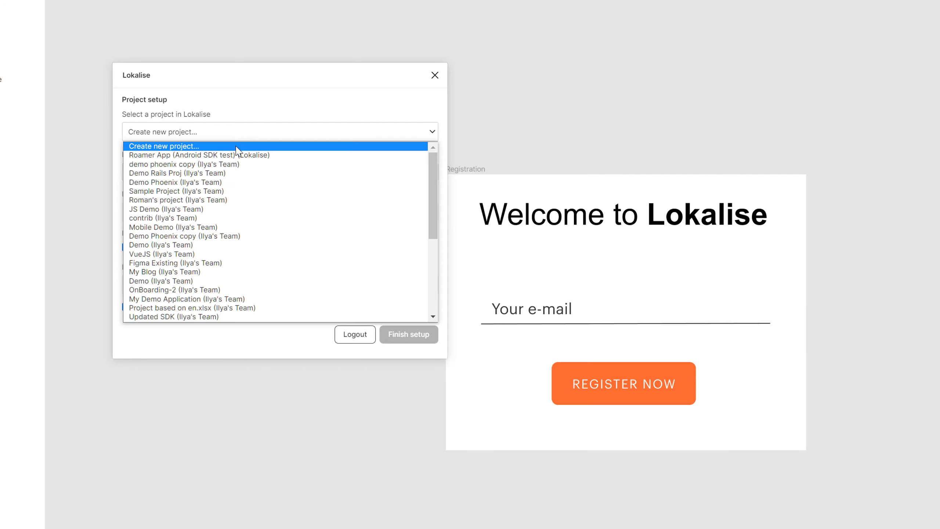
pyautogui.scroll(-5, 237, 212)
pyautogui.scroll(5, 221, 217)
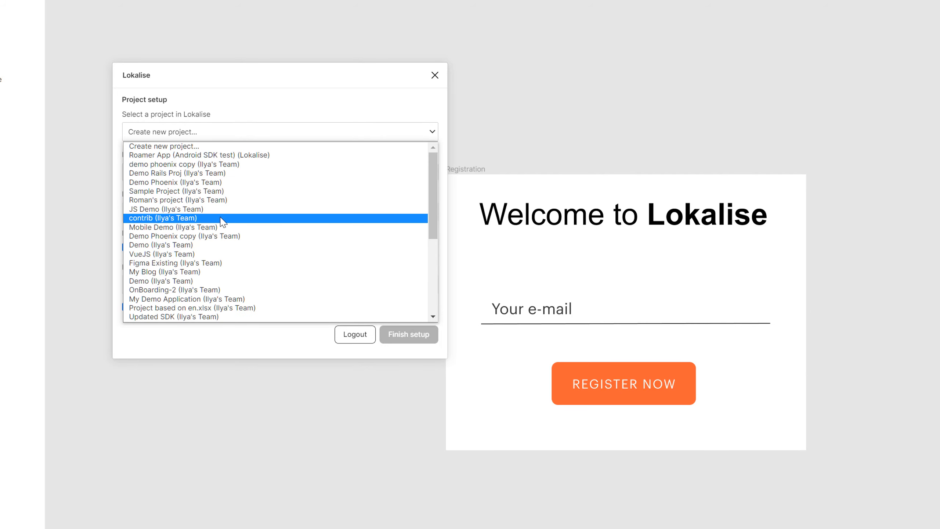
pyautogui.click(232, 265)
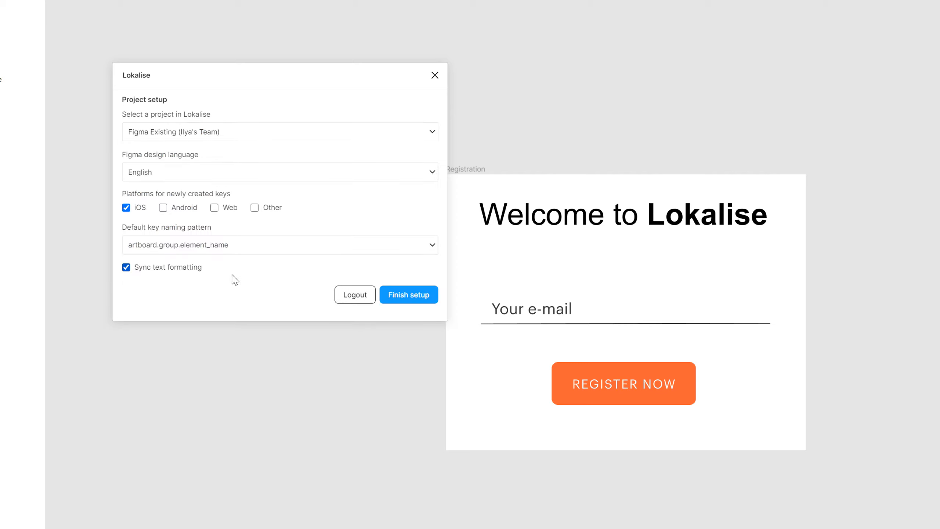
pyautogui.click(215, 208)
pyautogui.click(413, 296)
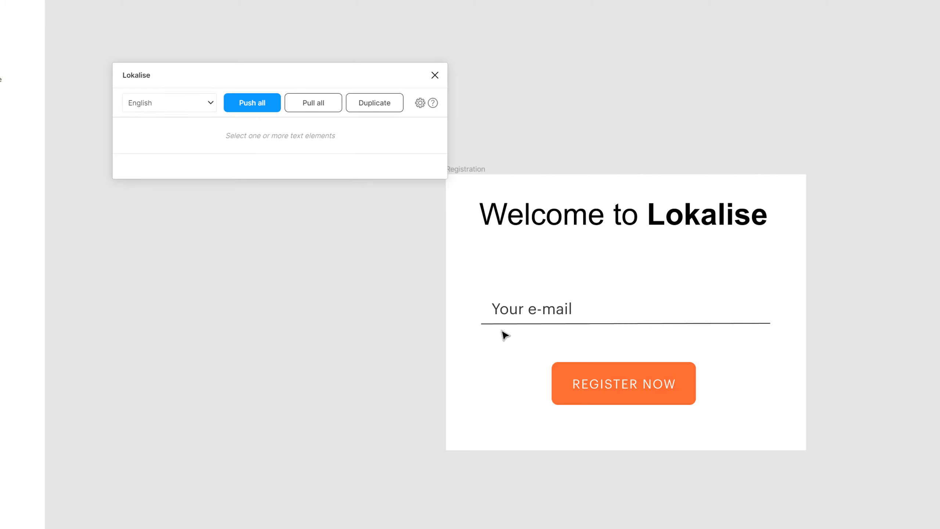
# Step: Select all the form's elements and link the "Your e-mail" text to the existing email key, then review the link's options without changing them
pyautogui.moveTo(834, 469)
pyautogui.mouseDown()
pyautogui.moveTo(675, 350)
pyautogui.moveTo(510, 164)
pyautogui.moveTo(467, 138)
pyautogui.mouseUp()
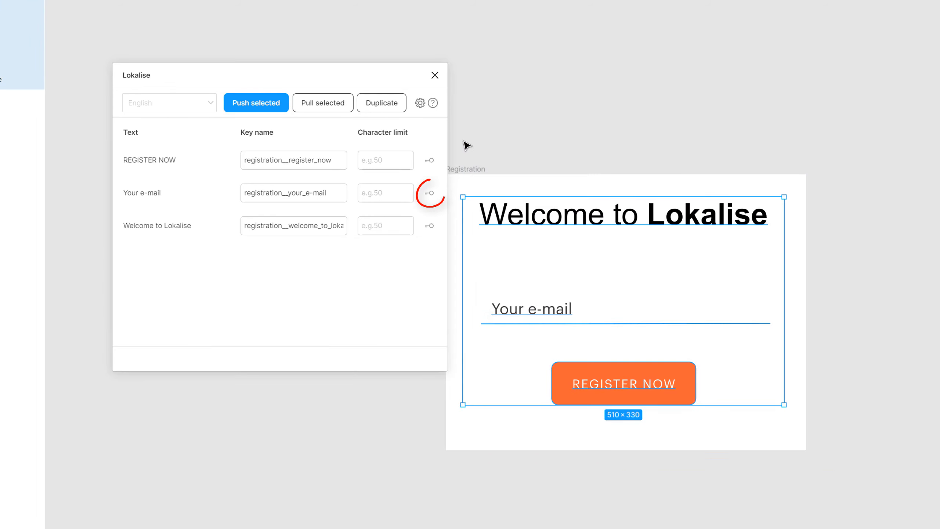
pyautogui.click(430, 197)
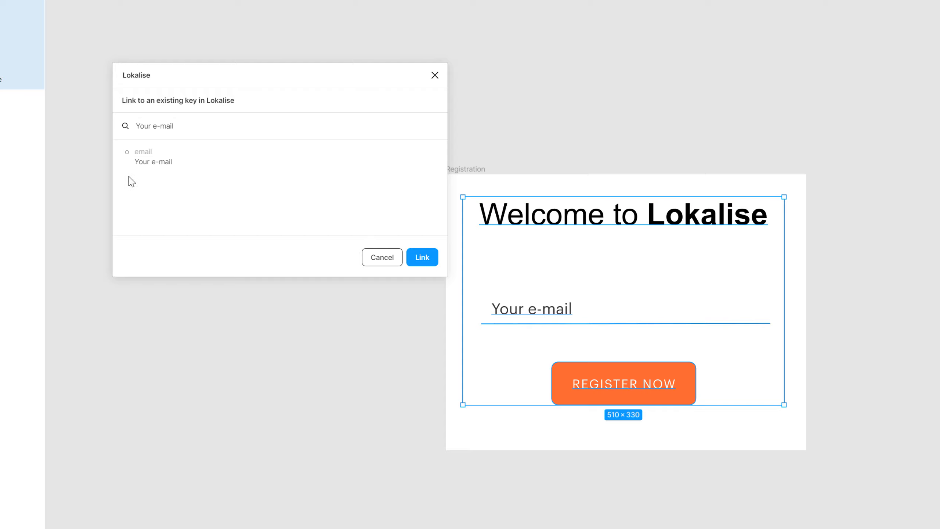
pyautogui.click(127, 151)
pyautogui.click(422, 258)
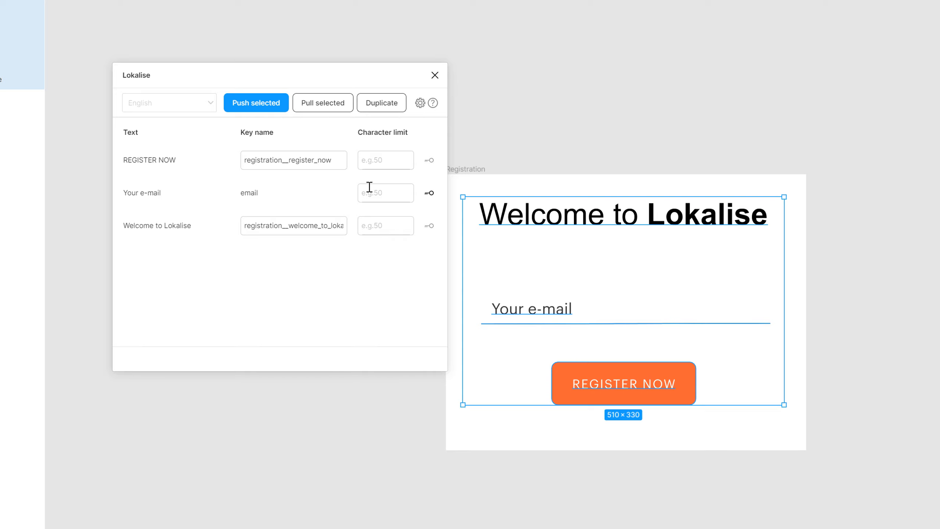
pyautogui.click(429, 193)
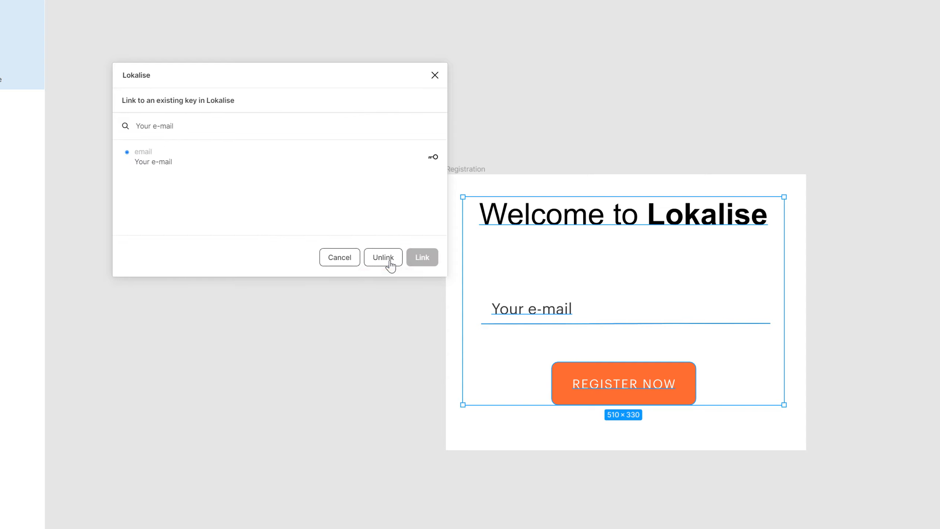
pyautogui.click(349, 263)
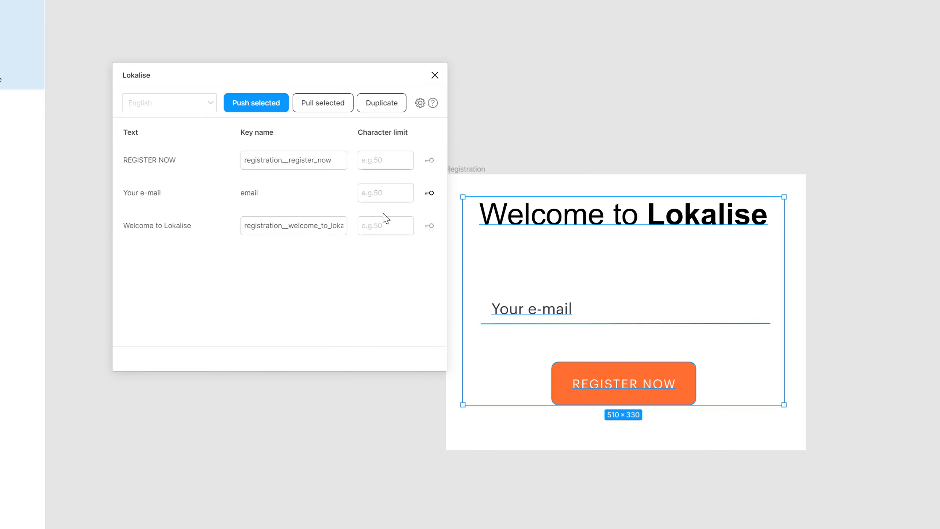
# Step: Push the three selected English texts to Lokalise, with the tag for newly created keys set to figma
pyautogui.click(256, 103)
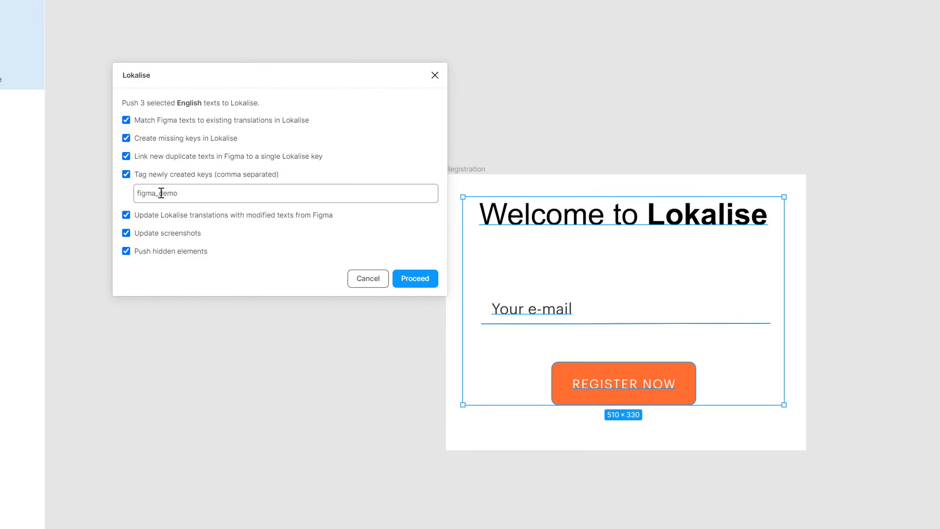
pyautogui.moveTo(157, 194); pyautogui.dragTo(187, 197)
pyautogui.press('BackSpace')
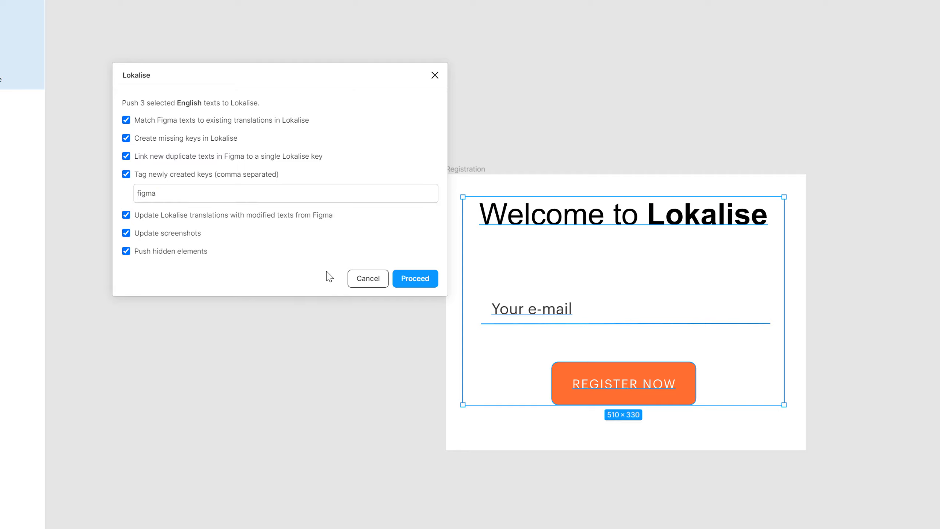
pyautogui.click(415, 287)
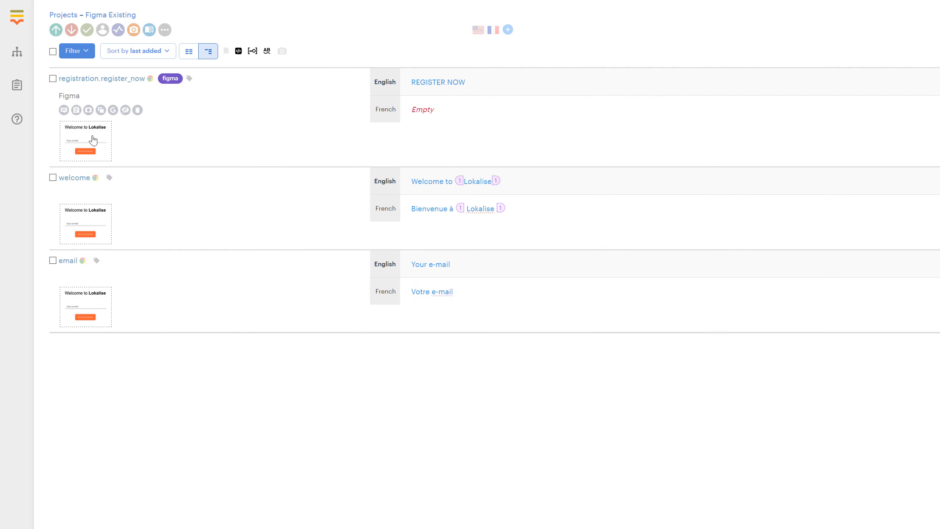
# Step: View the screenshots attached to the registration.register_now, welcome and email keys one after another
pyautogui.click(91, 140)
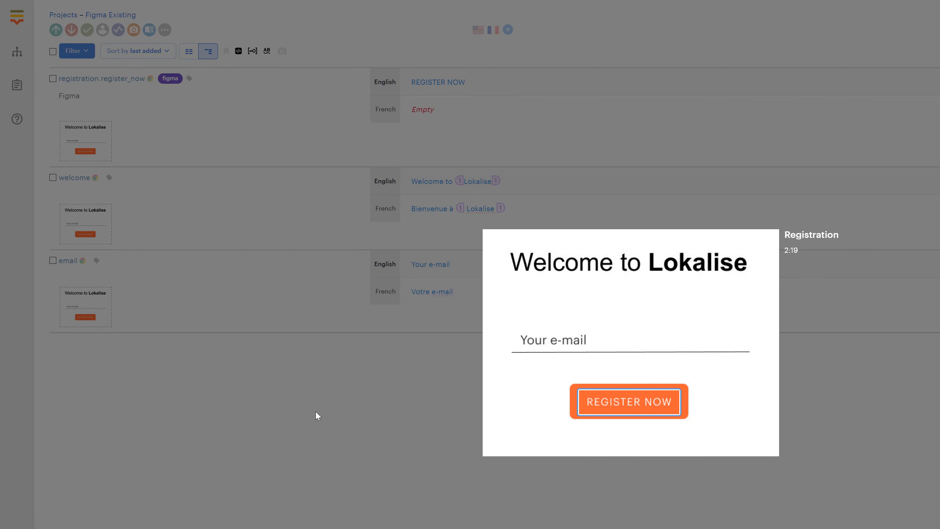
pyautogui.click(315, 412)
pyautogui.click(87, 222)
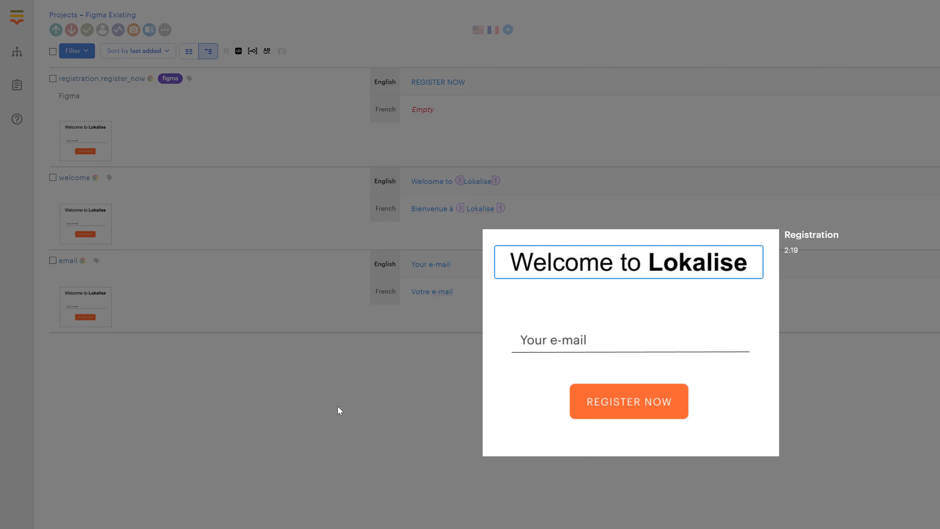
pyautogui.click(337, 406)
pyautogui.click(100, 312)
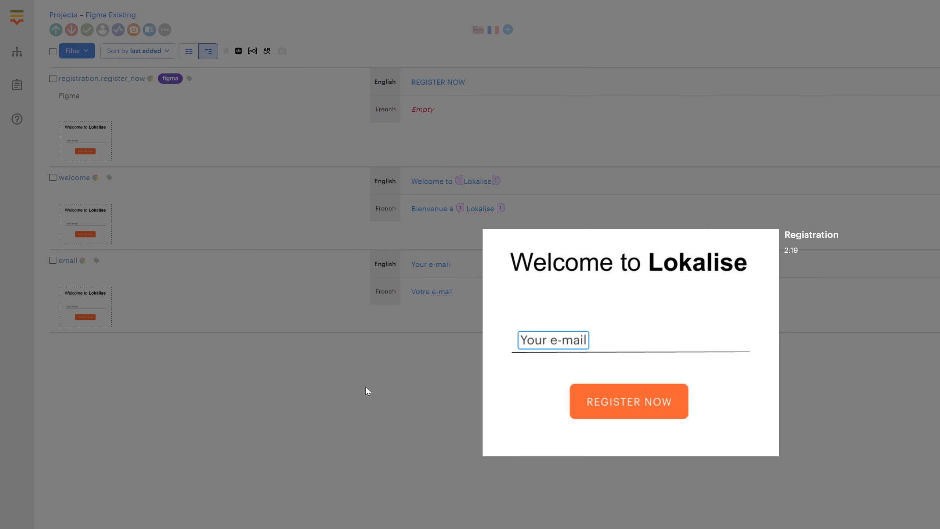
pyautogui.click(368, 391)
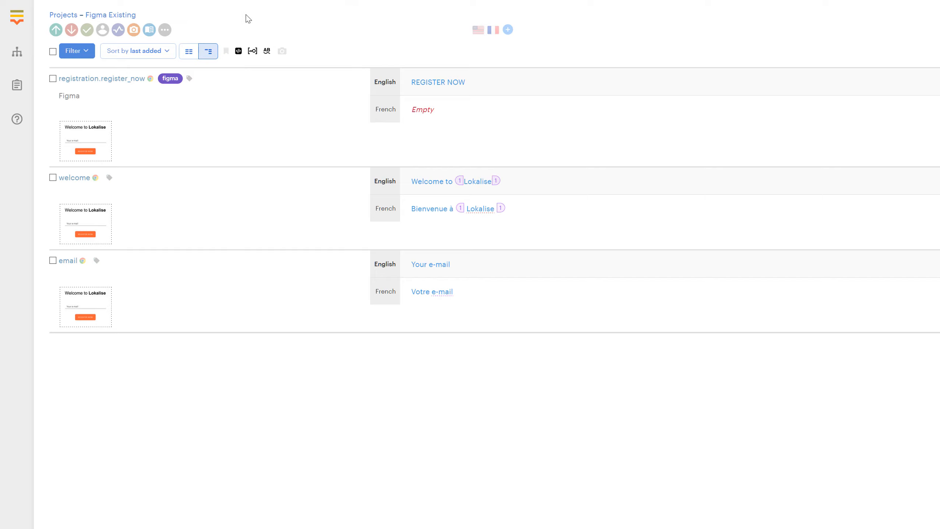
# Step: Enable custom translation statuses in the Figma Existing project's quality assurance settings
pyautogui.click(166, 30)
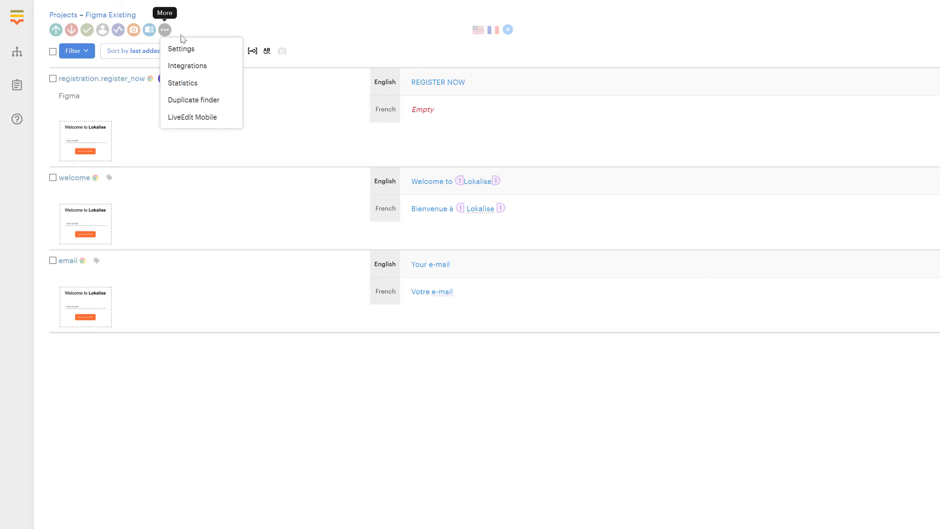
pyautogui.click(209, 50)
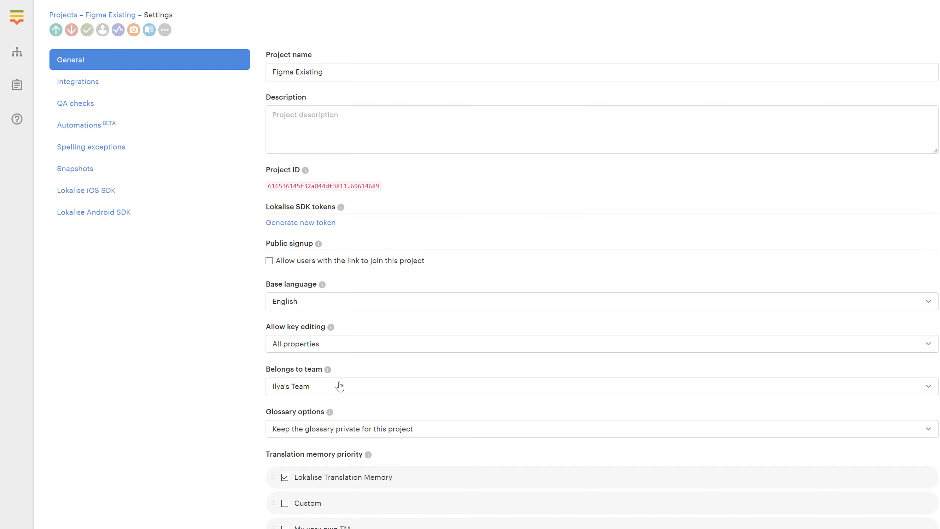
pyautogui.scroll(-9, 246, 378)
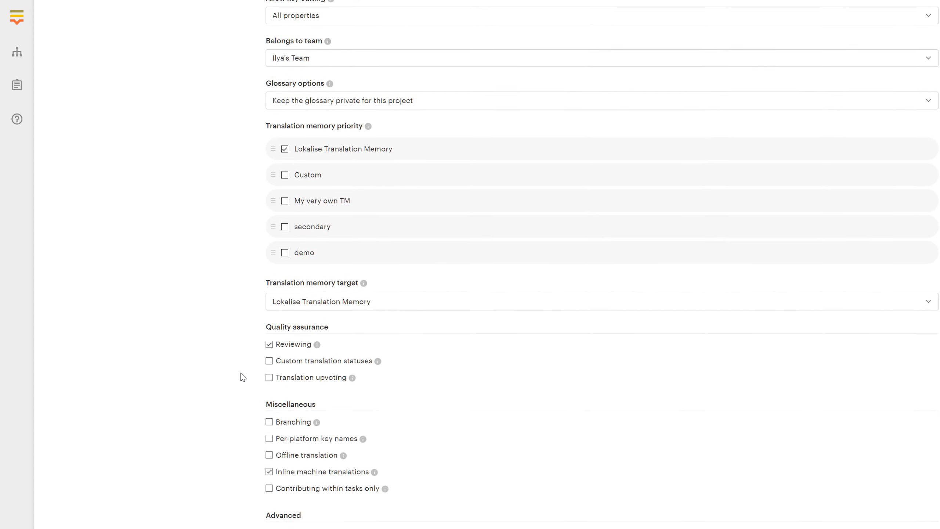
pyautogui.click(268, 347)
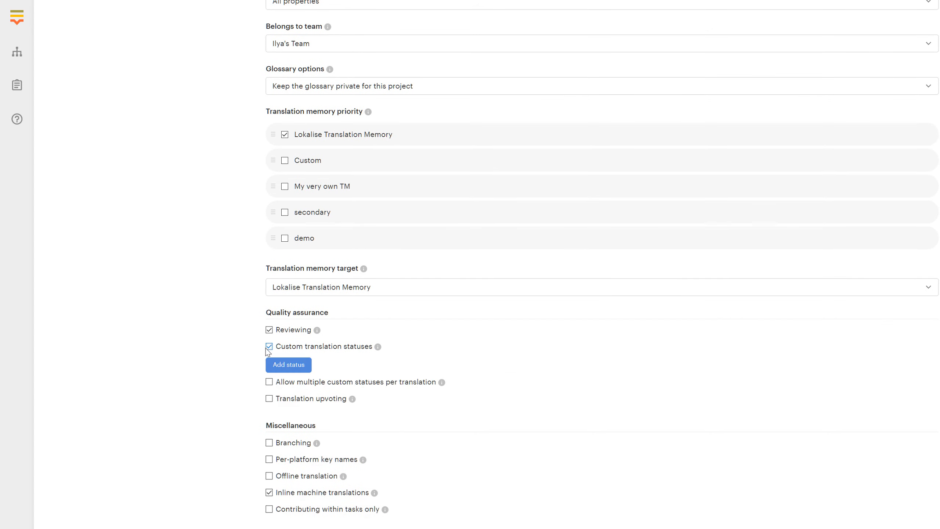
# Step: Add an orange custom translation status titled requires-approval
pyautogui.click(288, 365)
pyautogui.click(579, 82)
pyautogui.write('requires-appr')
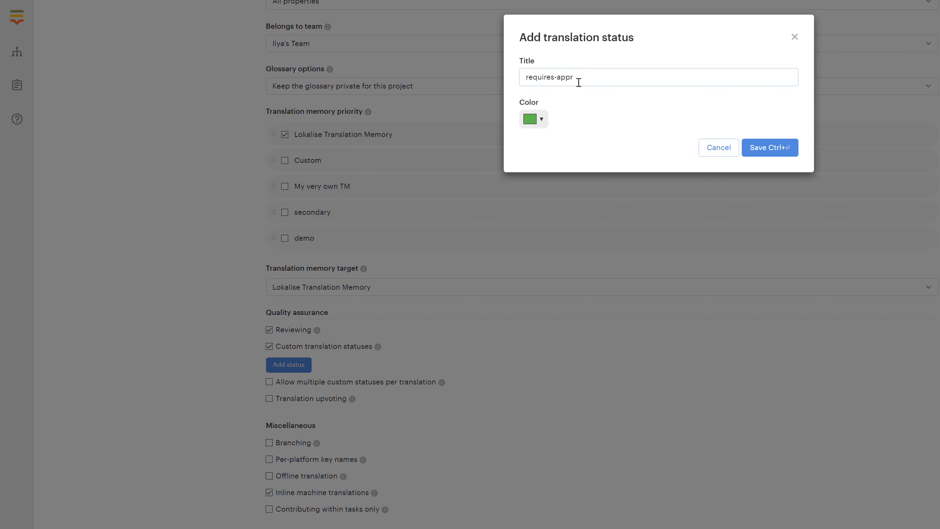
pyautogui.write('oval')
pyautogui.click(533, 119)
pyautogui.click(549, 139)
pyautogui.click(778, 148)
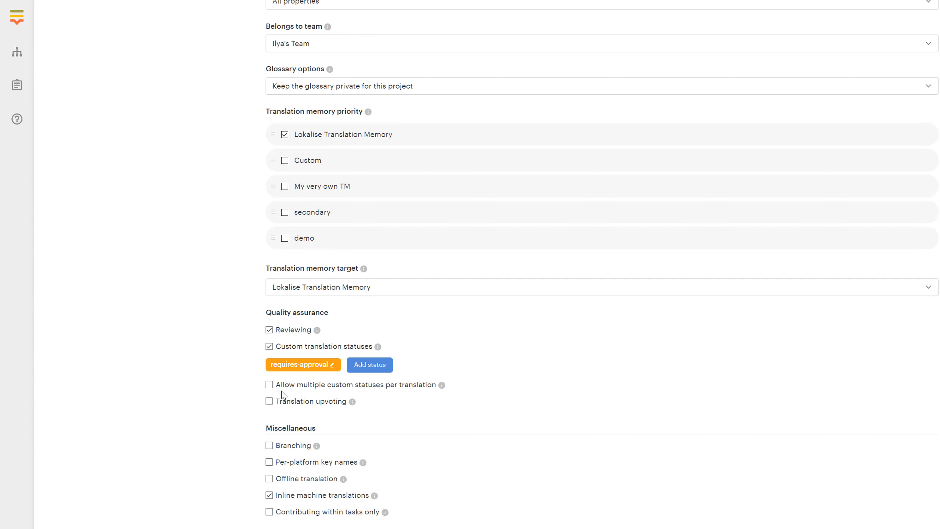
# Step: Allow multiple custom statuses per translation and save the project settings
pyautogui.click(270, 385)
pyautogui.scroll(-5, 222, 474)
pyautogui.click(287, 461)
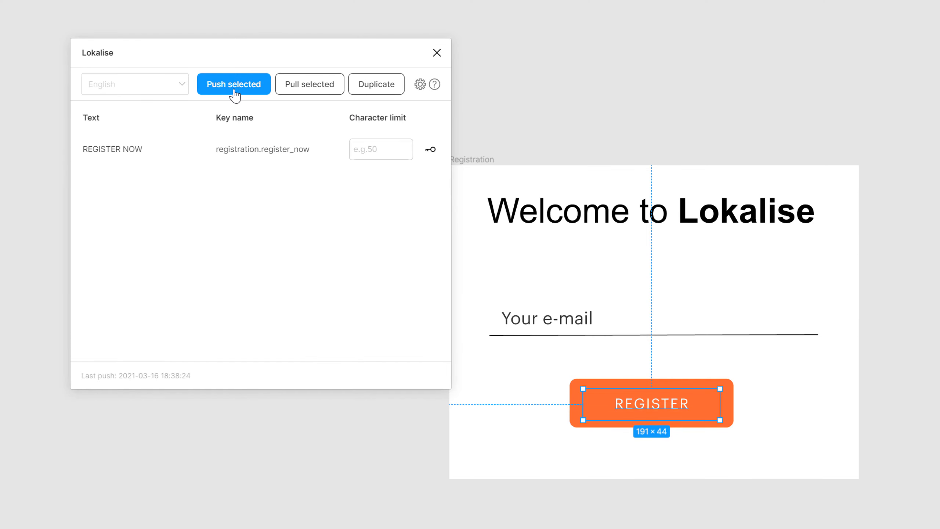
# Step: From Figma, push the selected REGISTER text, applying the requires-approval status to updated translations, and check its custom status in Lokalise
pyautogui.click(234, 94)
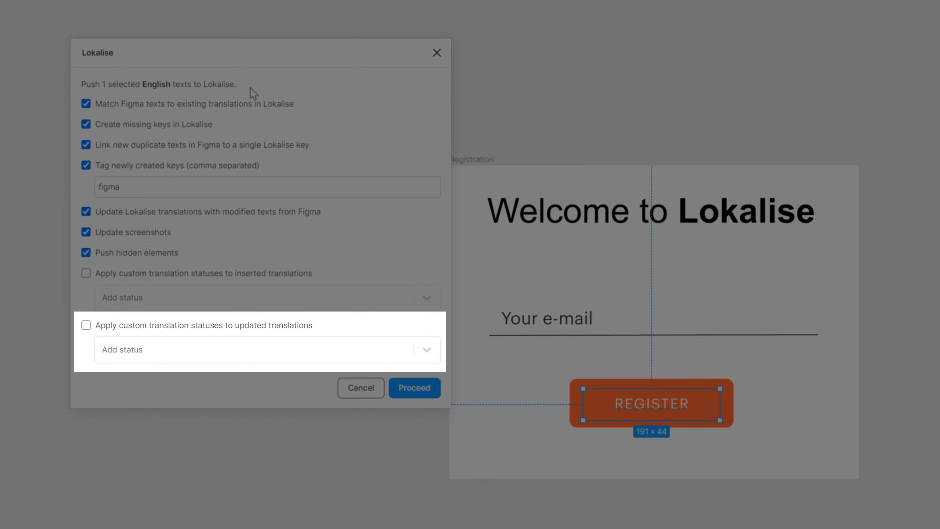
pyautogui.click(87, 325)
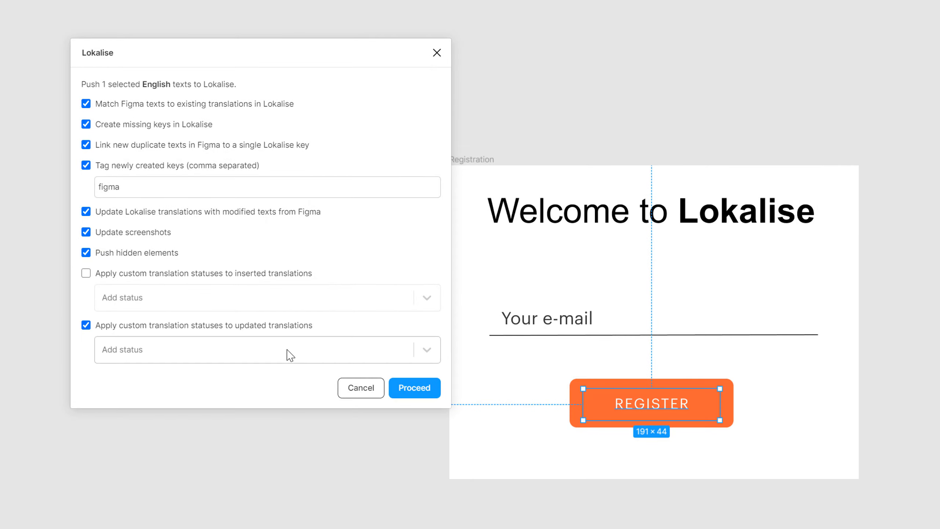
pyautogui.click(427, 352)
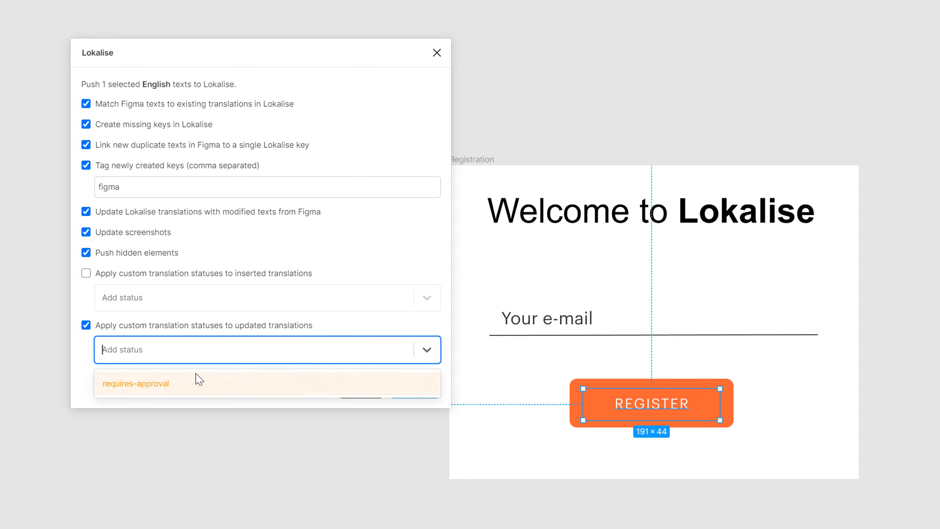
pyautogui.click(178, 389)
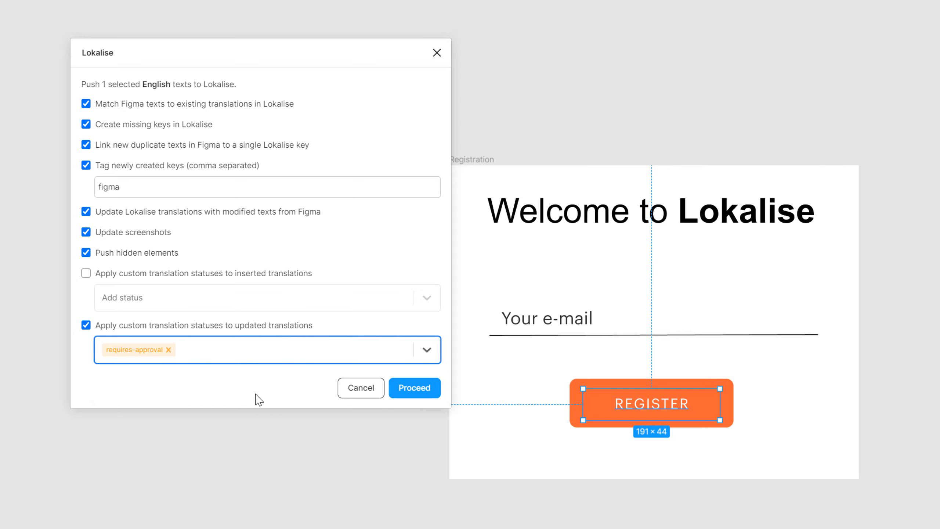
pyautogui.click(413, 400)
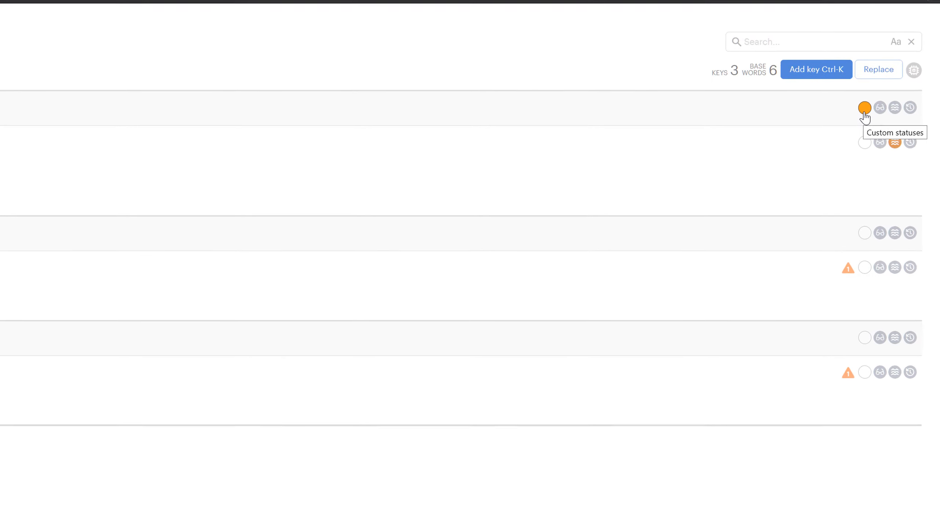
pyautogui.click(864, 110)
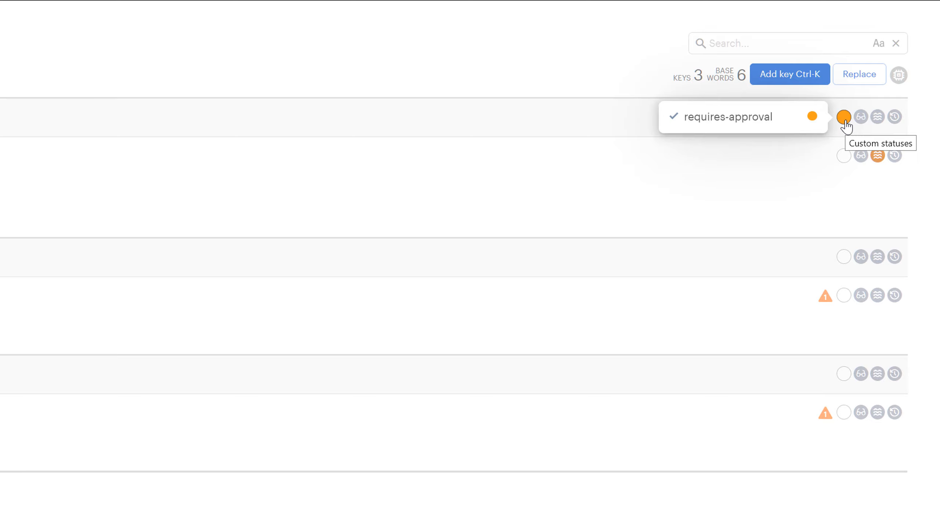
pyautogui.click(846, 122)
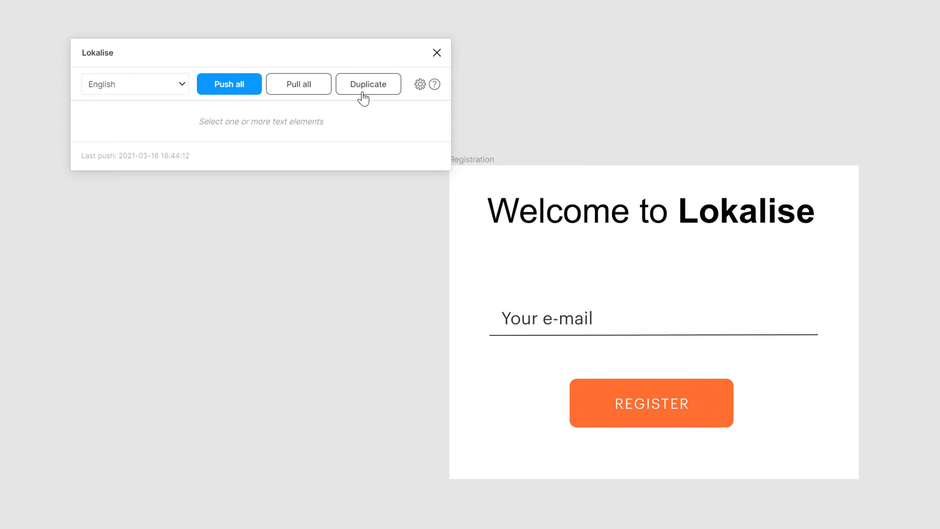
# Step: In Figma, start a new duplicate page in the Lokalise plugin and name it "With key names"
pyautogui.click(363, 97)
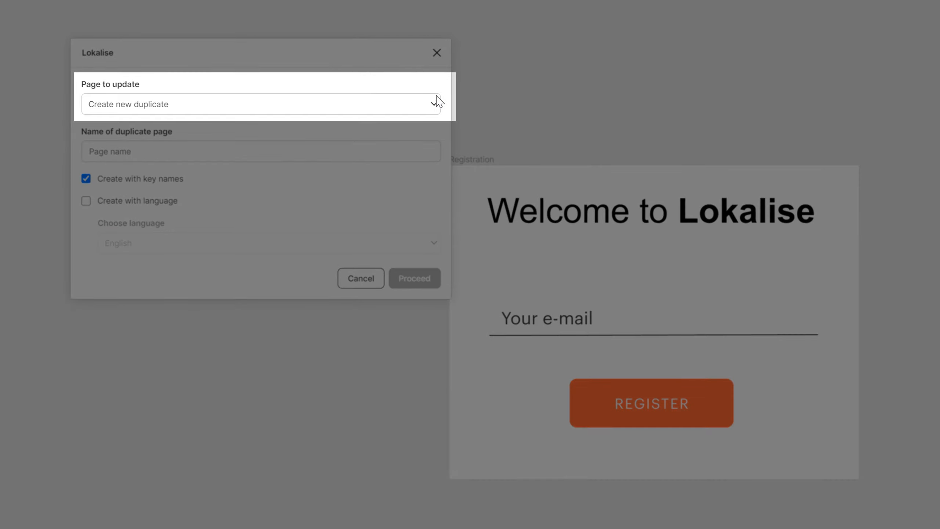
pyautogui.click(433, 104)
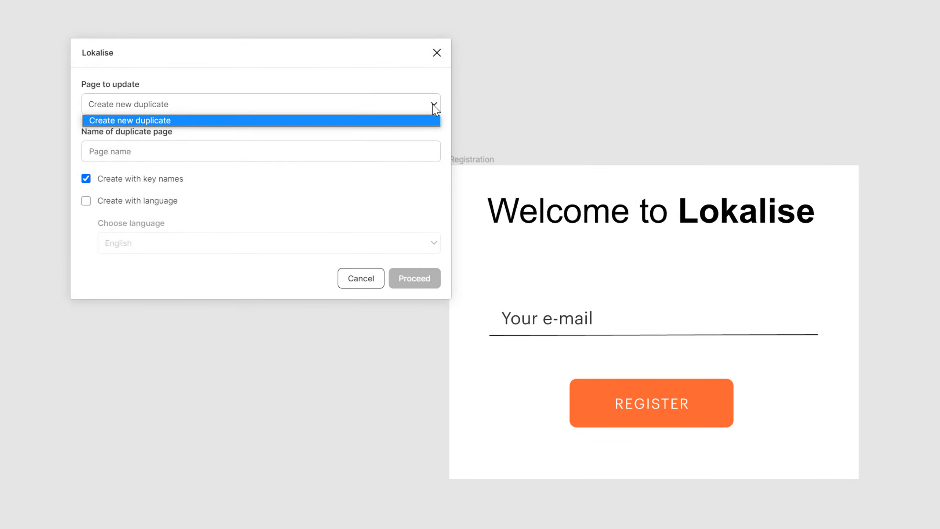
pyautogui.click(433, 104)
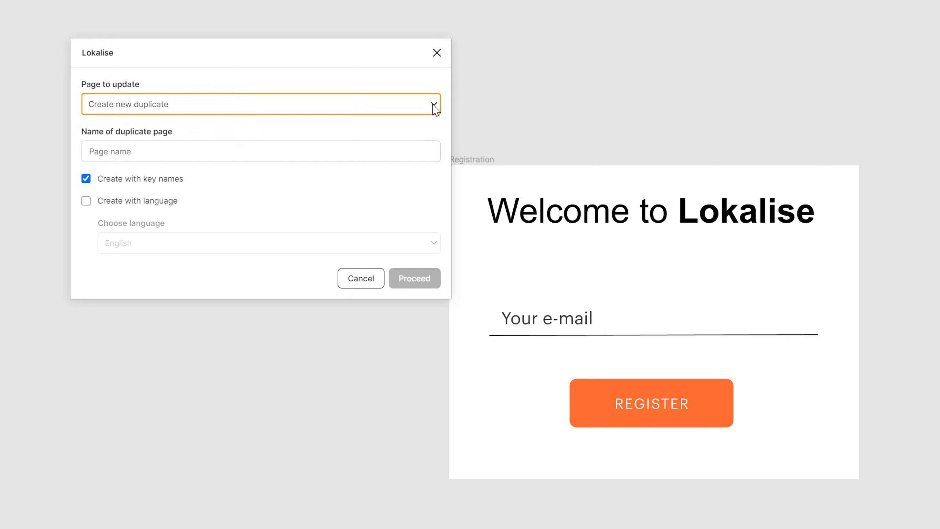
pyautogui.click(212, 151)
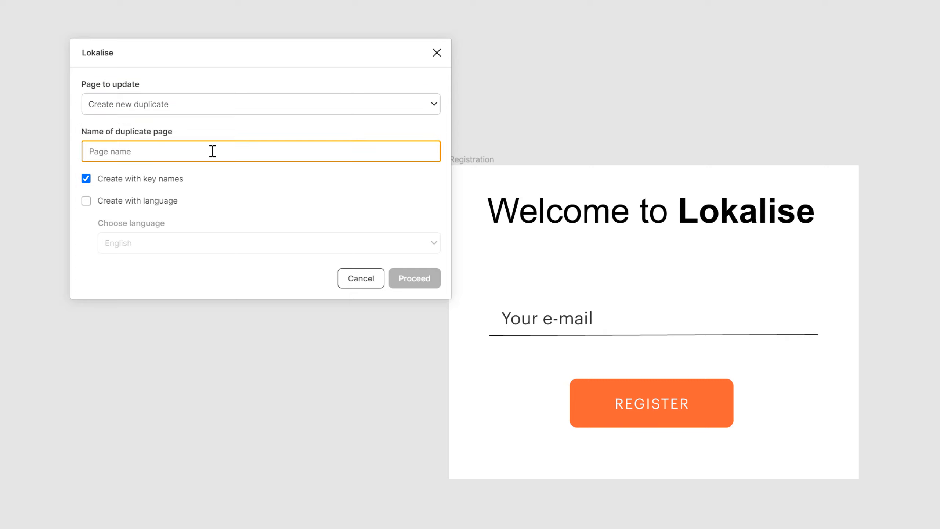
pyautogui.write('Wit')
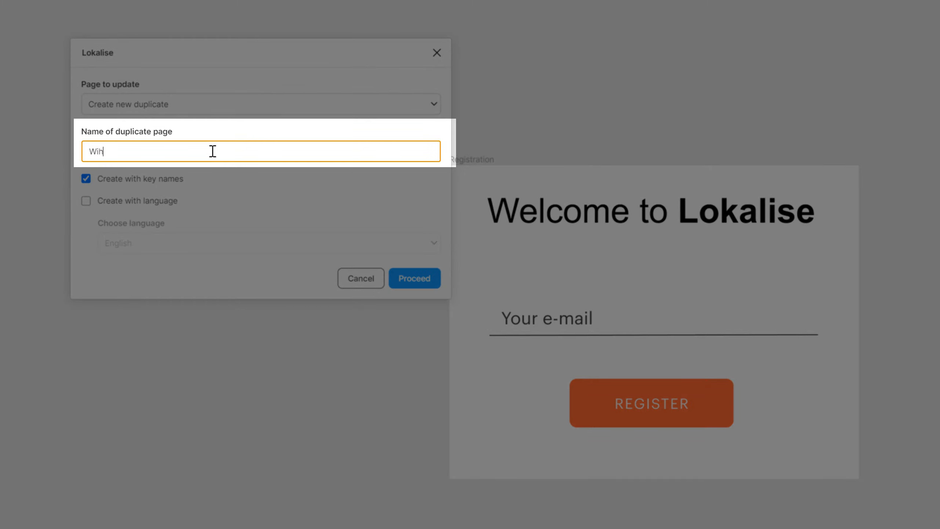
pyautogui.write('h key na')
pyautogui.write('mes')
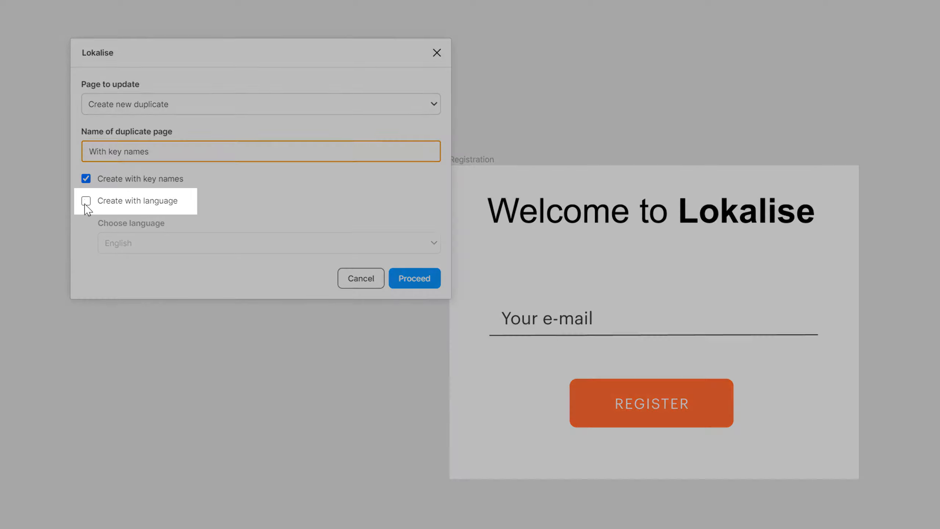
# Step: Try the option to create the duplicate with a language, view the language choices, and return to key names
pyautogui.click(86, 202)
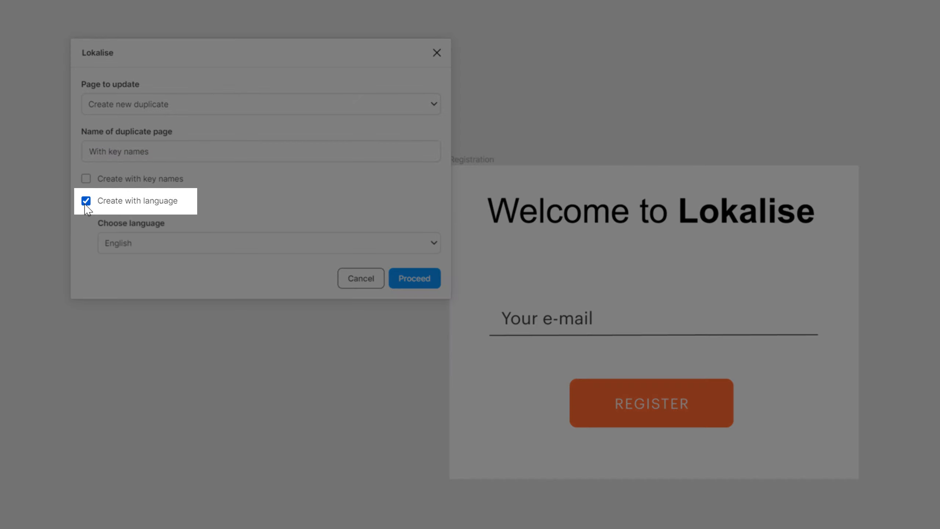
pyautogui.click(161, 245)
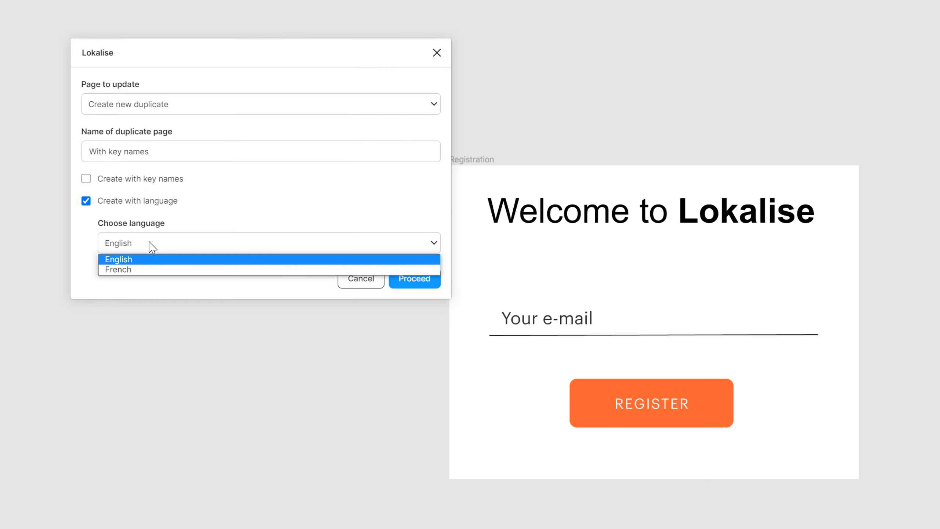
pyautogui.click(149, 244)
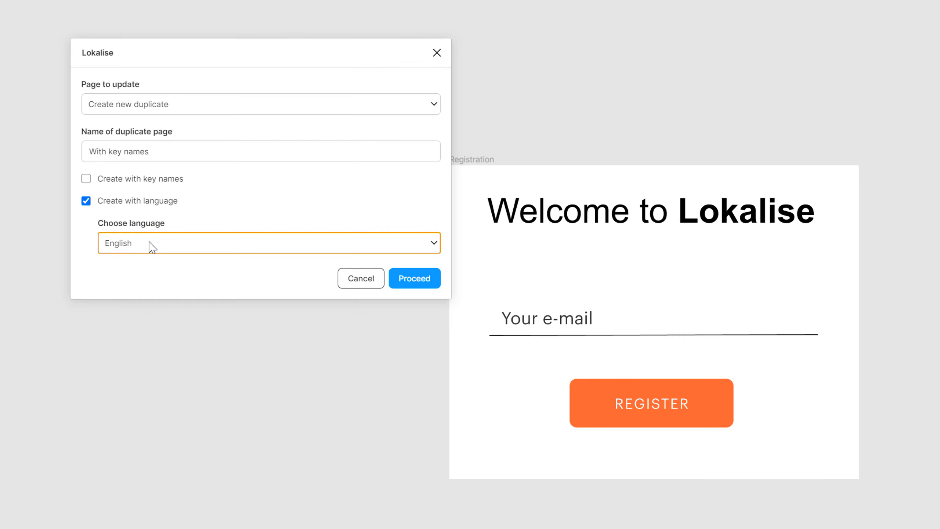
pyautogui.click(86, 179)
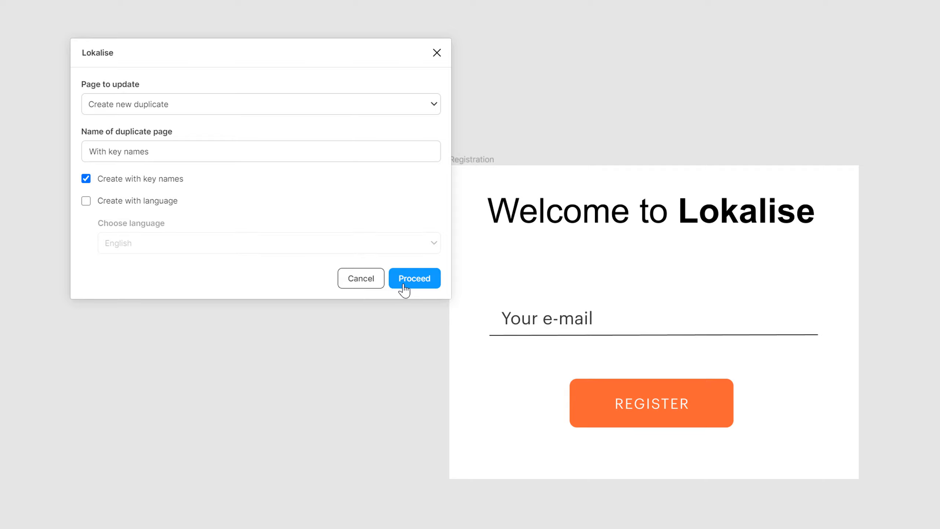
# Step: Create the duplicate page with key names and switch between Page 1 and the new page to compare them
pyautogui.click(414, 279)
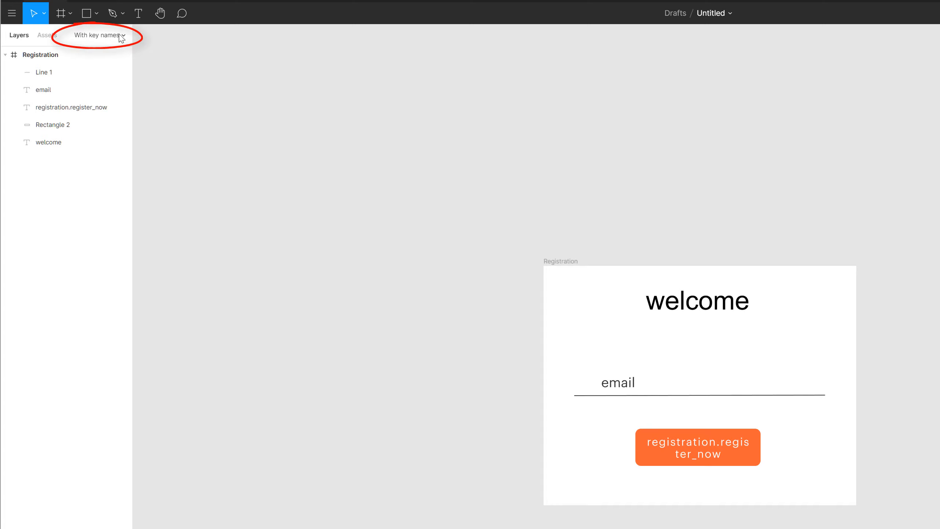
pyautogui.click(121, 36)
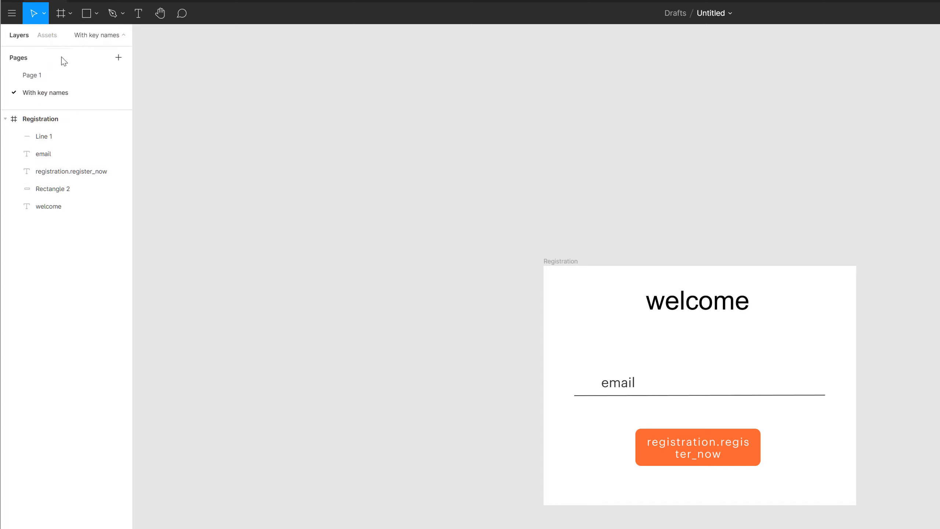
pyautogui.click(51, 79)
pyautogui.click(73, 92)
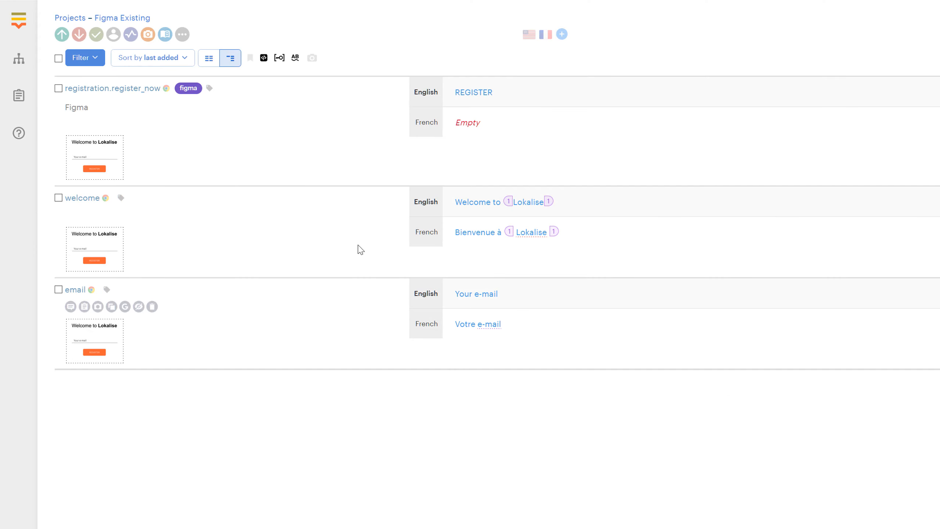
# Step: Switch to Lokalise and set the French translation of registration.register_now to the suggested S'INSCRIRE
pyautogui.click(468, 123)
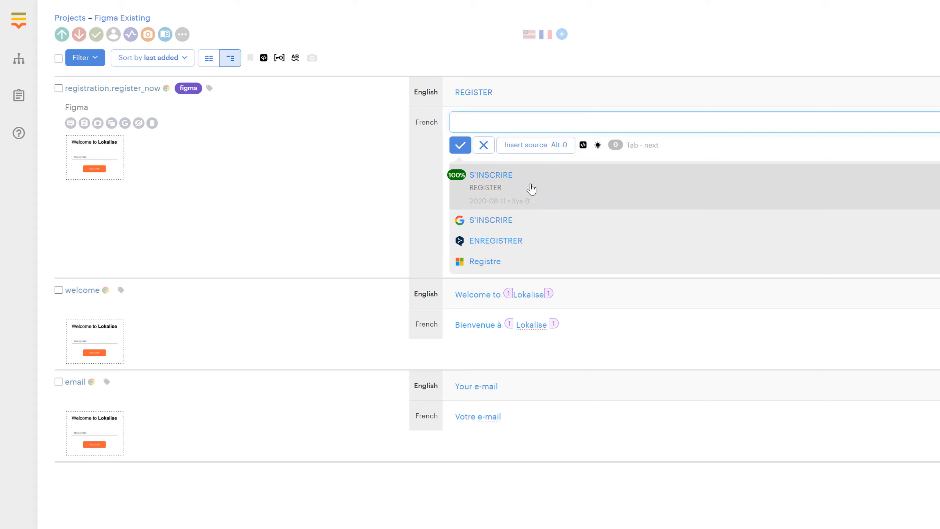
pyautogui.click(532, 189)
pyautogui.click(460, 144)
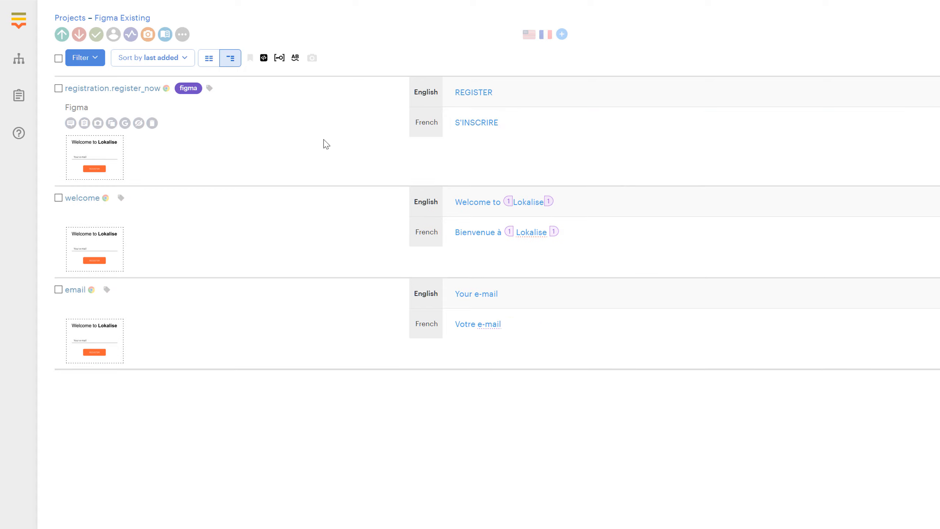